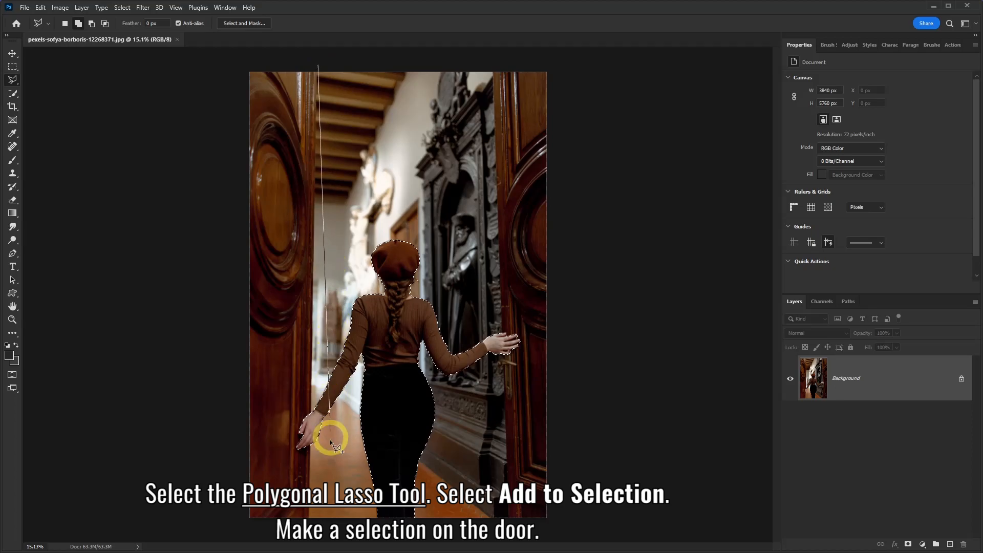
# - Add the whole left door to the existing selection of the woman with the Polygonal Lasso, following the door's inner edge
pyautogui.click(309, 538)
pyautogui.click(200, 531)
pyautogui.click(216, 60)
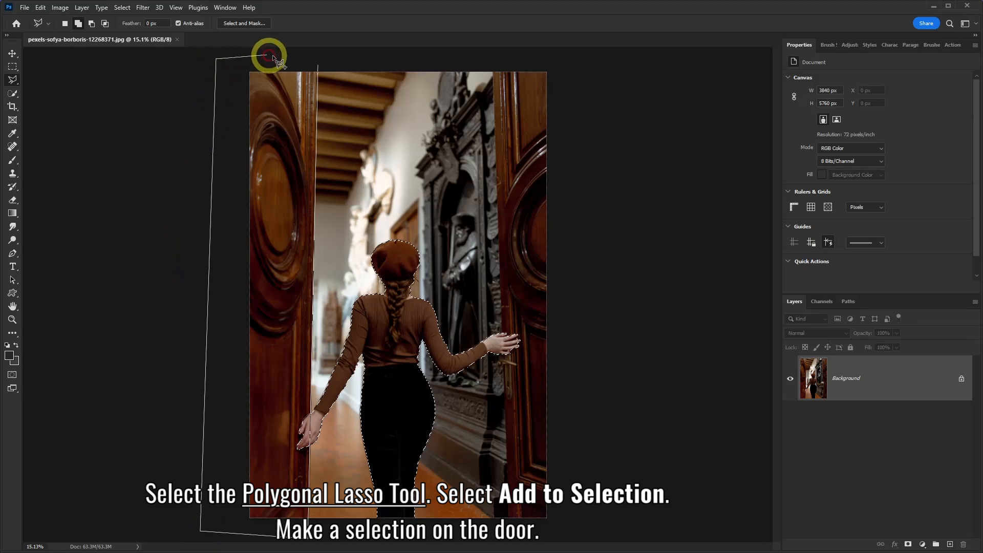
pyautogui.click(318, 65)
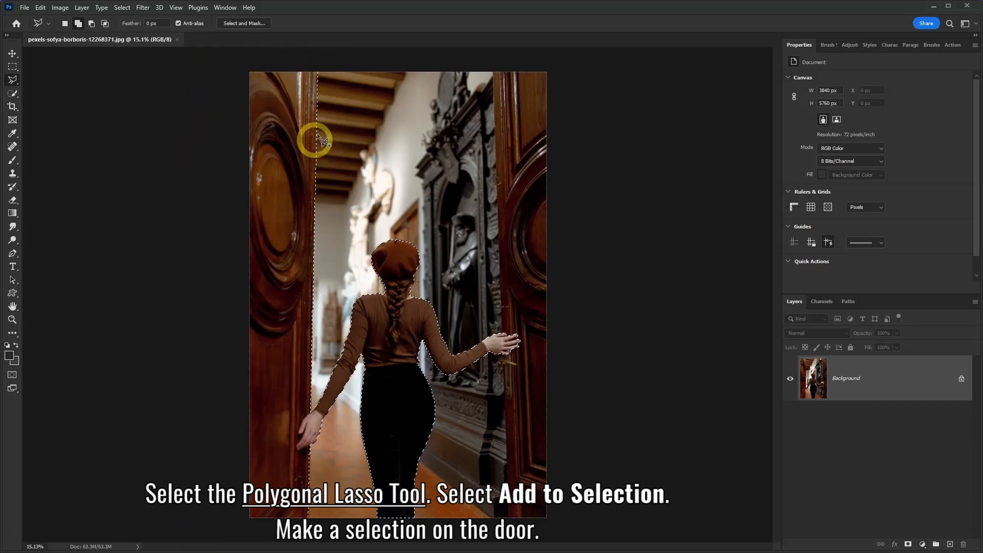
# - Add the right door to the selection with the Polygonal Lasso, and turn the selection into a layer mask on the photo
pyautogui.click(493, 65)
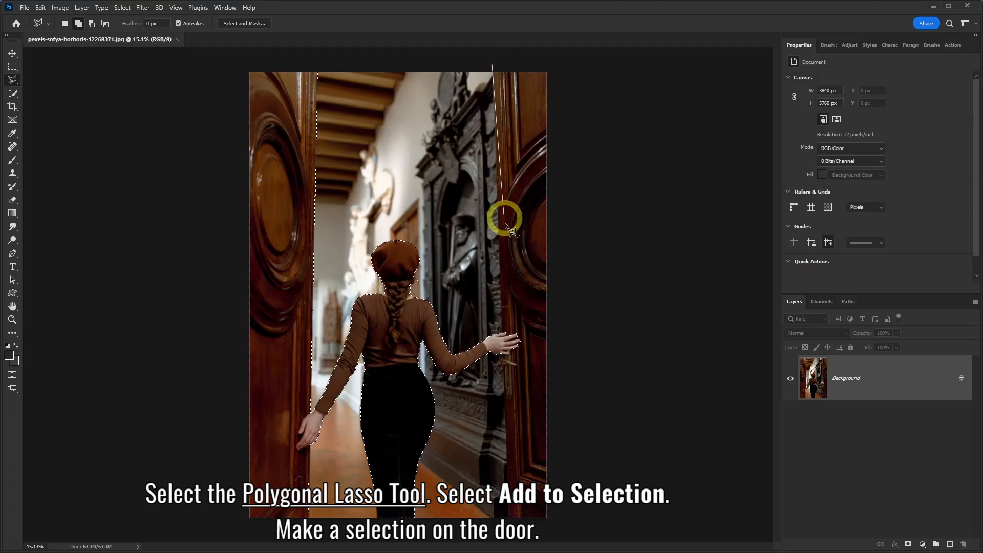
pyautogui.click(510, 533)
pyautogui.click(578, 529)
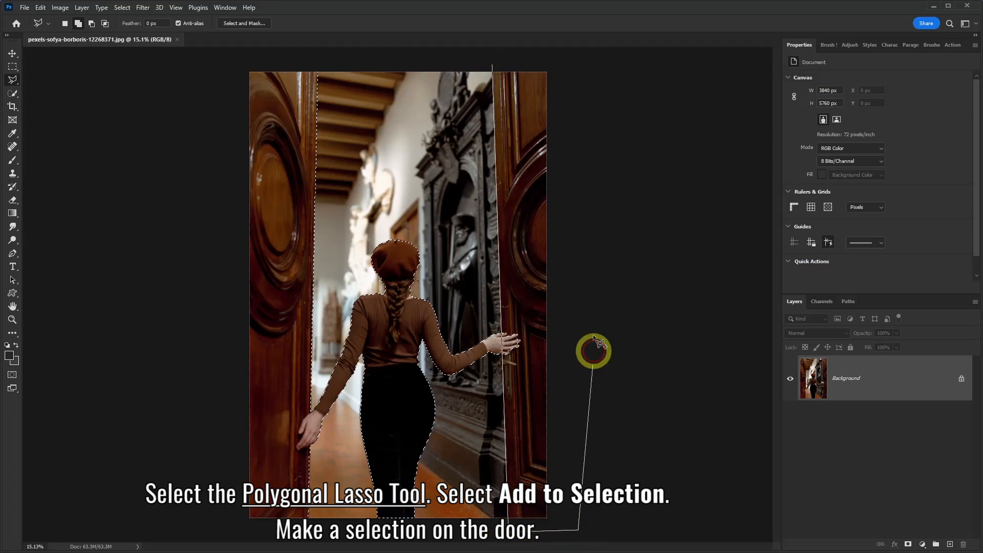
pyautogui.click(493, 64)
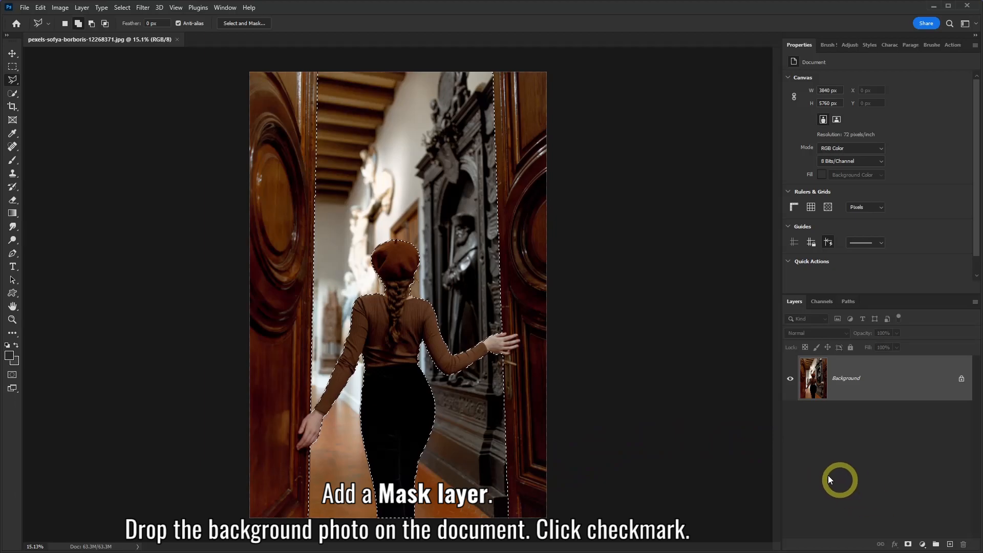
pyautogui.scroll(-3, 625, 448)
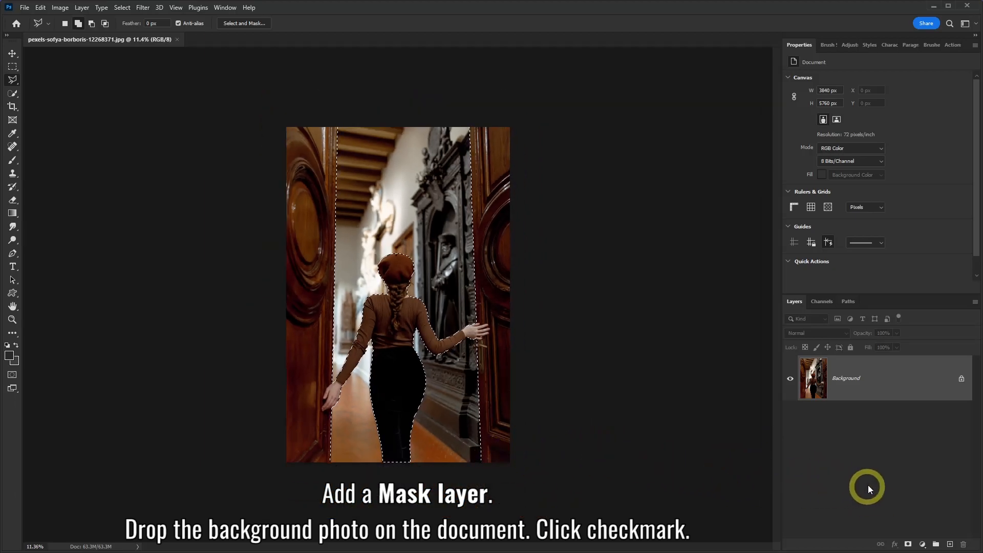
pyautogui.click(909, 547)
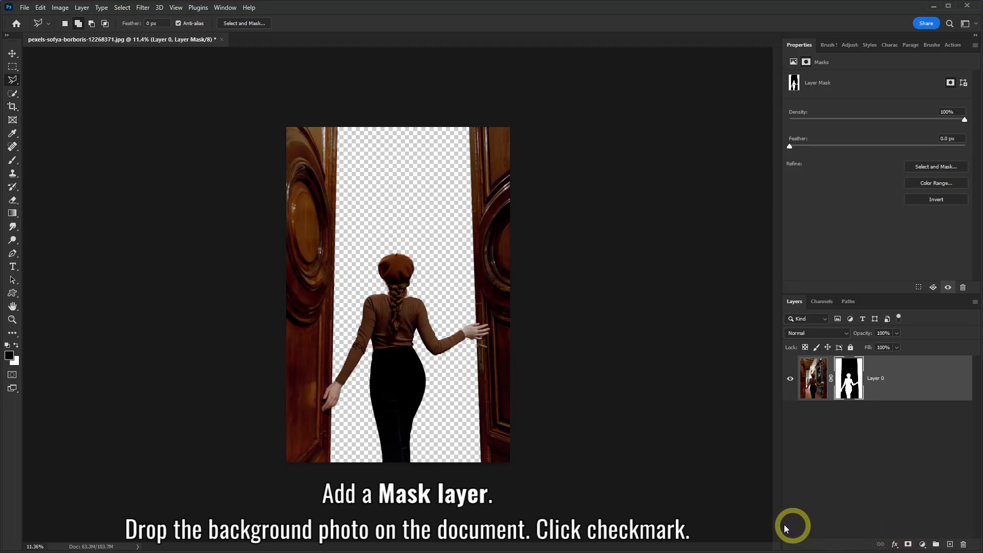
# - Place pexels-aron-visuals-1743165 from the Photos folder into the document and move its layer below Layer 0
pyautogui.hotkey('alt', 'Tab')
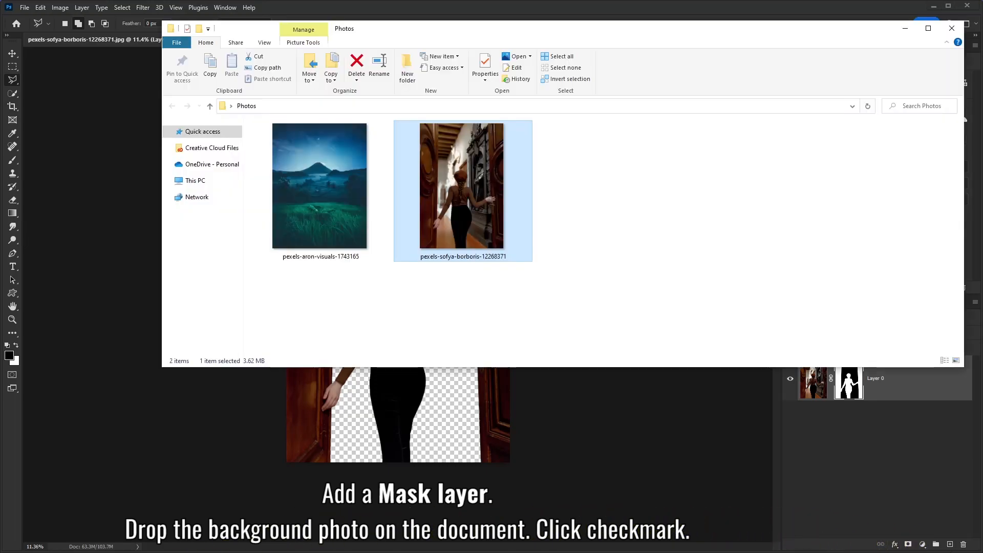
pyautogui.click(330, 214)
pyautogui.moveTo(325, 188); pyautogui.dragTo(383, 402)
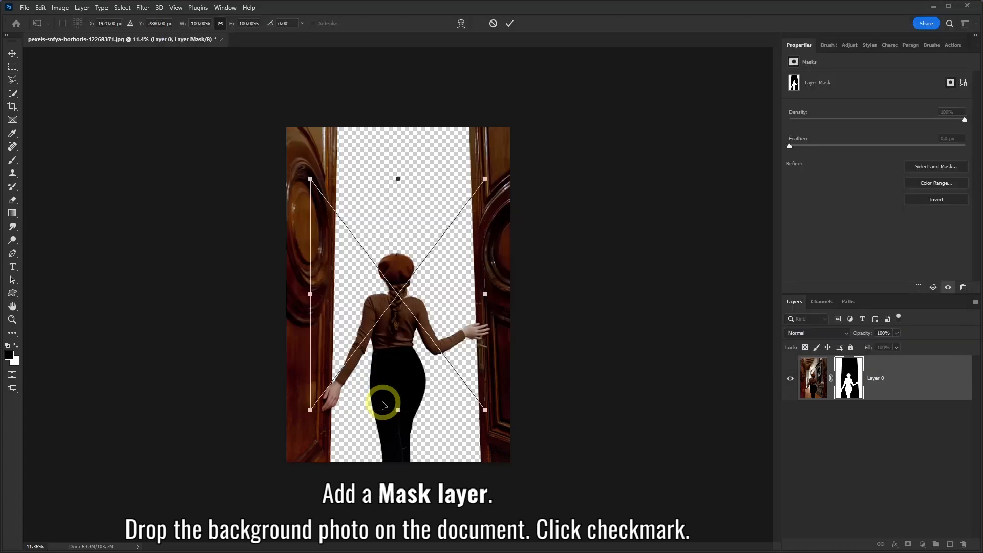
pyautogui.click(509, 24)
pyautogui.click(908, 379)
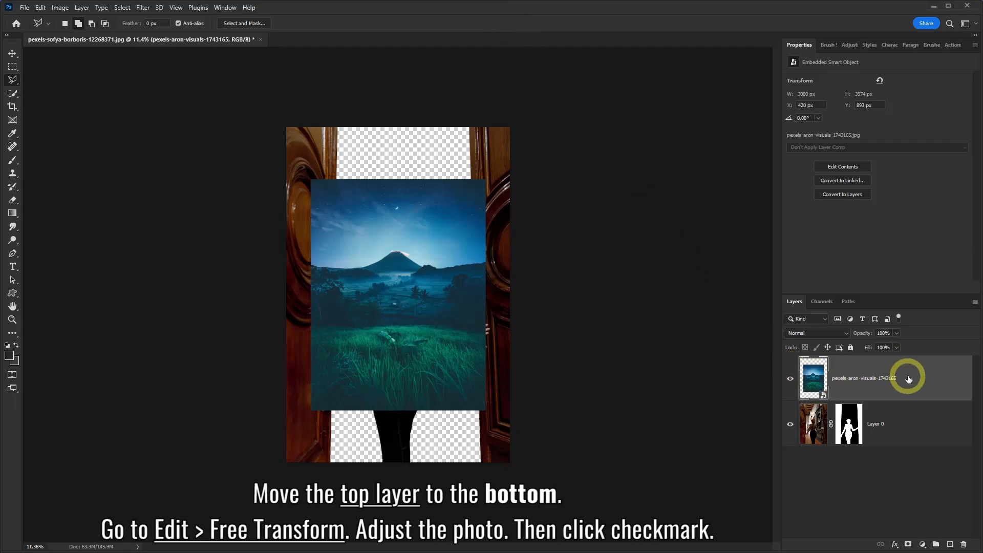
pyautogui.moveTo(912, 379); pyautogui.dragTo(907, 437)
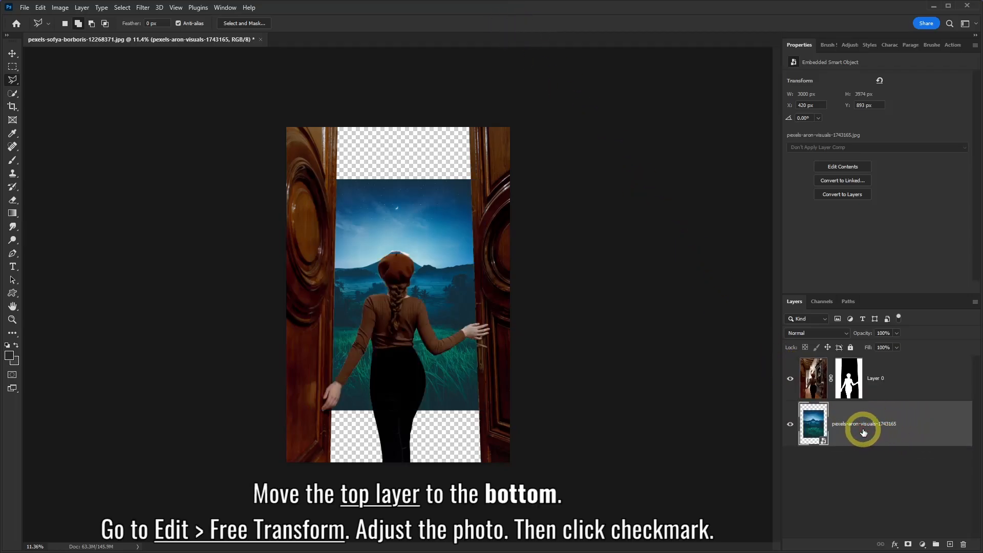
# - Free Transform the landscape layer to about 216% and position it so the mountain and moon fill the doorway
pyautogui.click(41, 8)
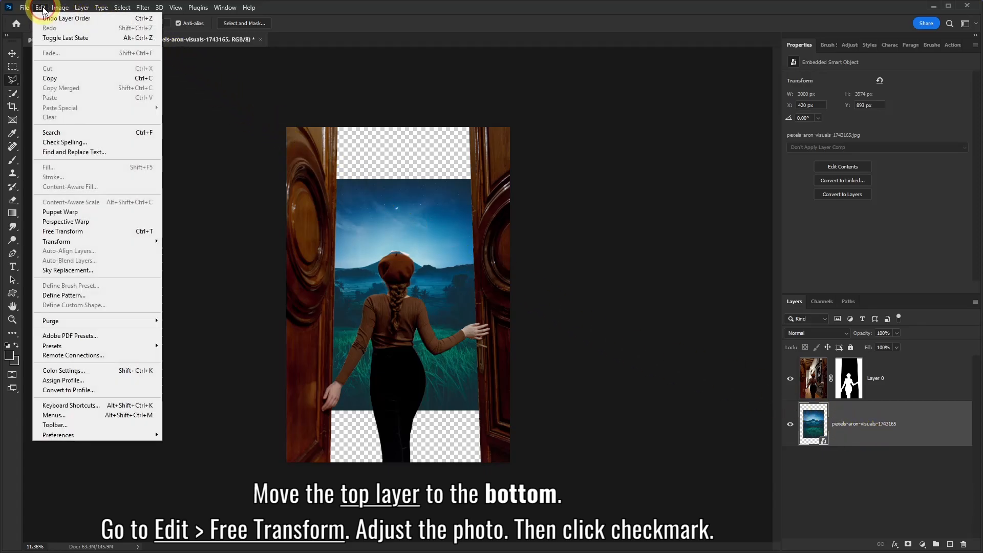
pyautogui.click(58, 233)
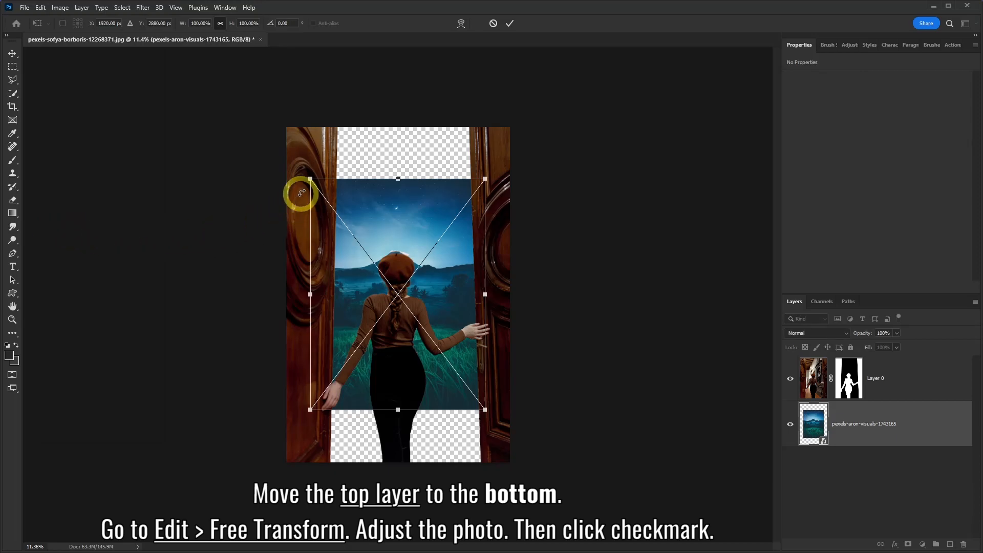
pyautogui.moveTo(310, 179); pyautogui.dragTo(189, 106)
pyautogui.moveTo(486, 410); pyautogui.dragTo(659, 520)
pyautogui.moveTo(478, 356); pyautogui.dragTo(462, 372)
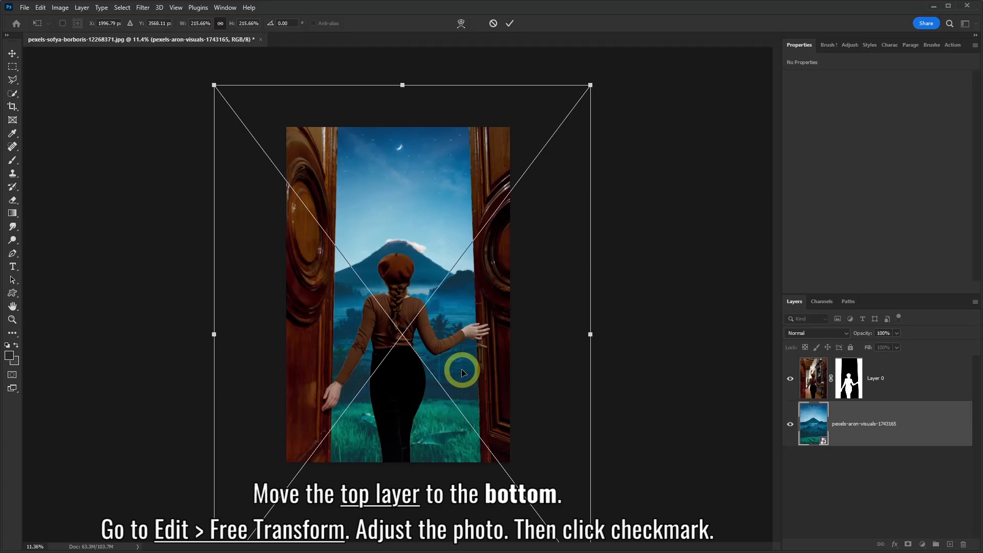
pyautogui.click(511, 23)
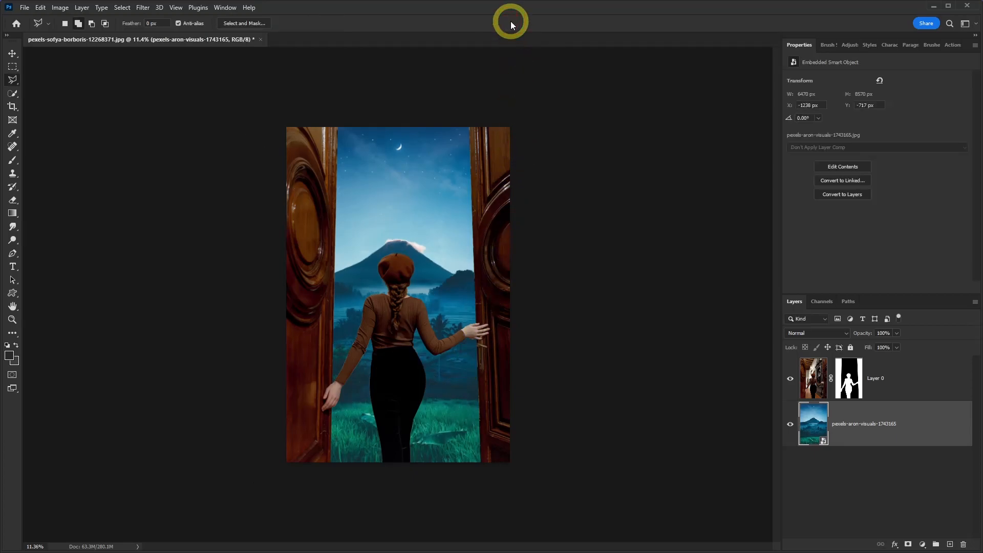
# - Duplicate Layer 0 with its mask and hide the copy
pyautogui.click(903, 384)
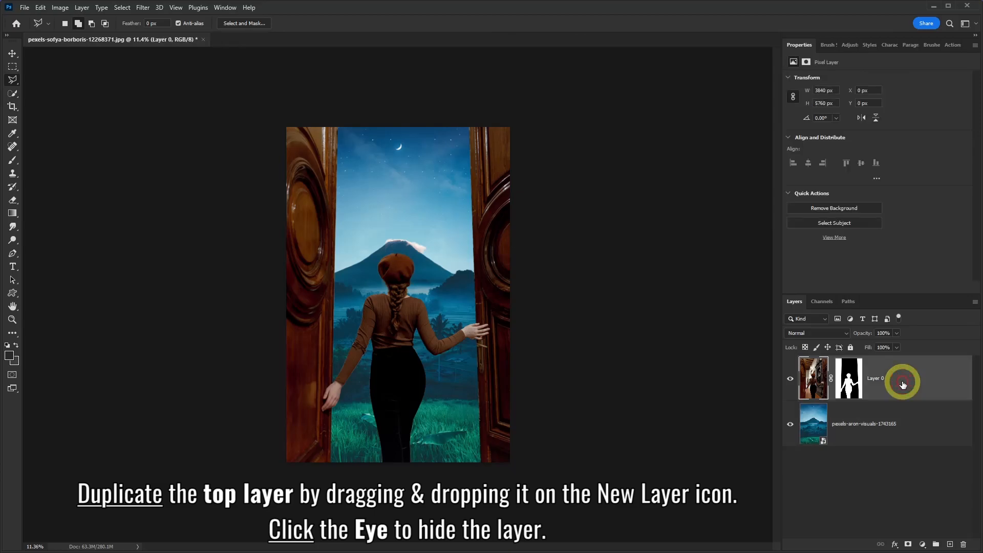
pyautogui.moveTo(906, 383); pyautogui.dragTo(950, 546)
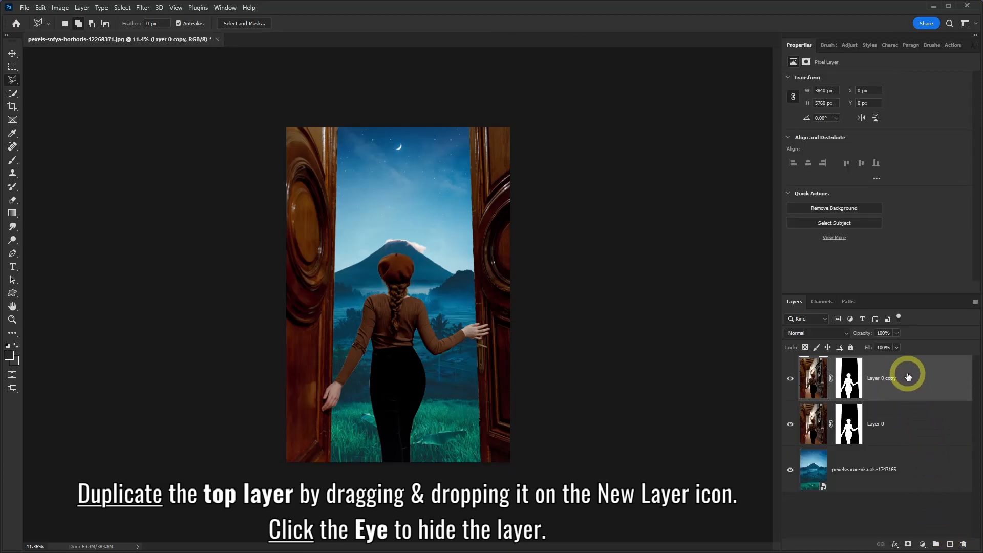
pyautogui.click(789, 383)
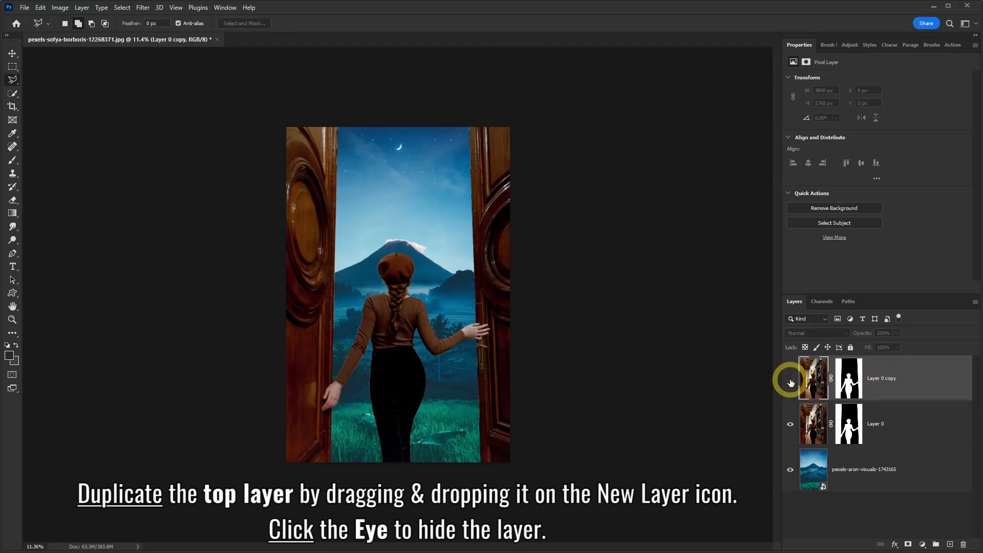
# - Add a Color Lookup adjustment with the Moonlight.3DL LUT clipped to the original Layer 0, and compare the image with and without it
pyautogui.click(896, 426)
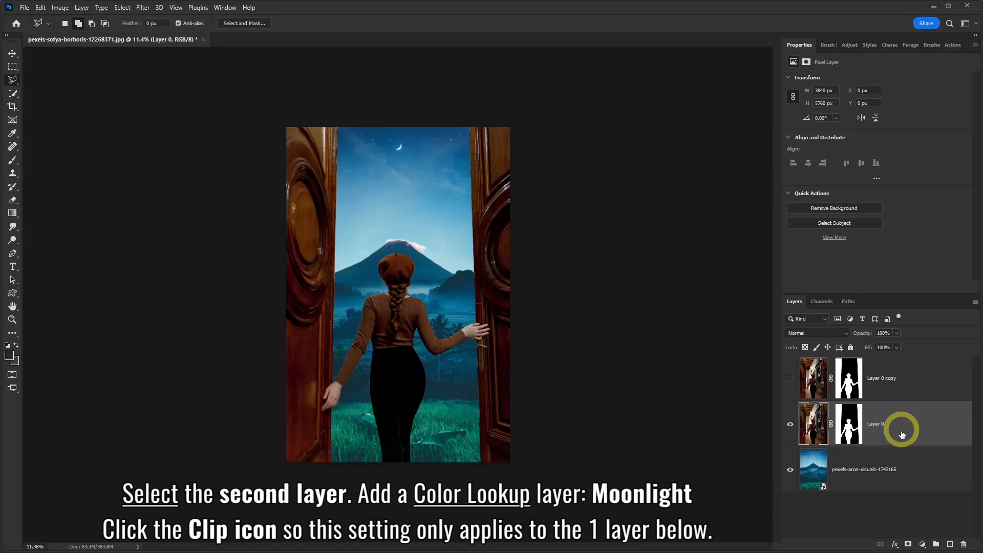
pyautogui.click(922, 544)
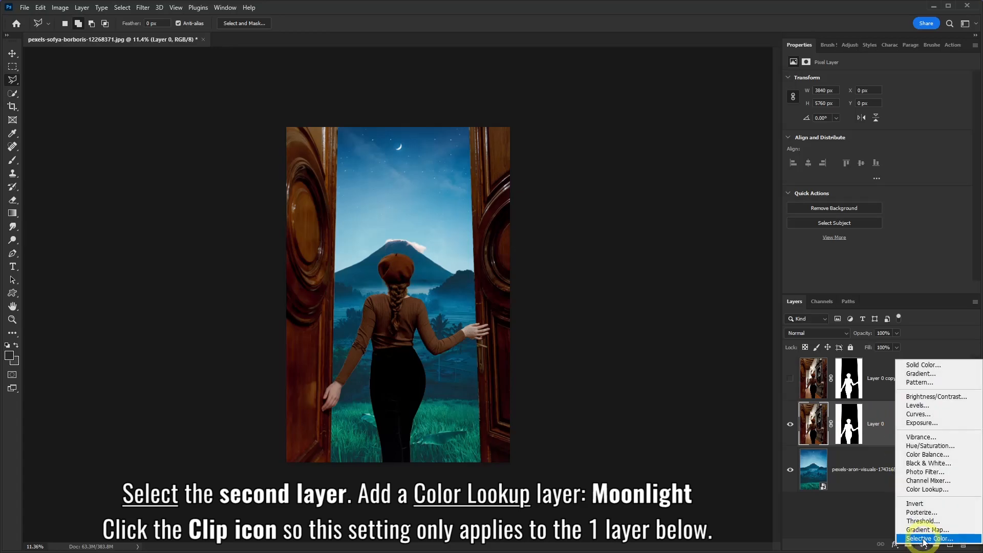
pyautogui.click(928, 490)
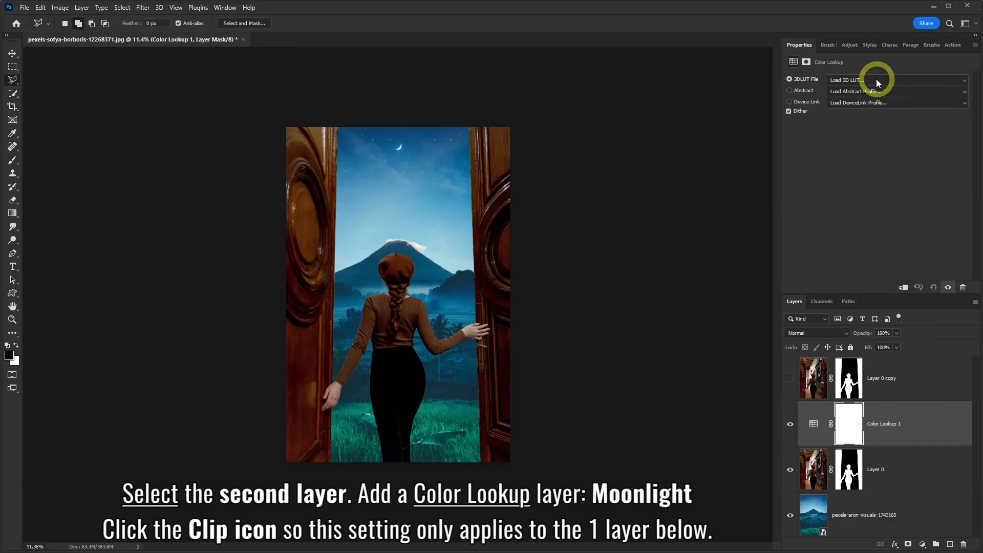
pyautogui.click(877, 80)
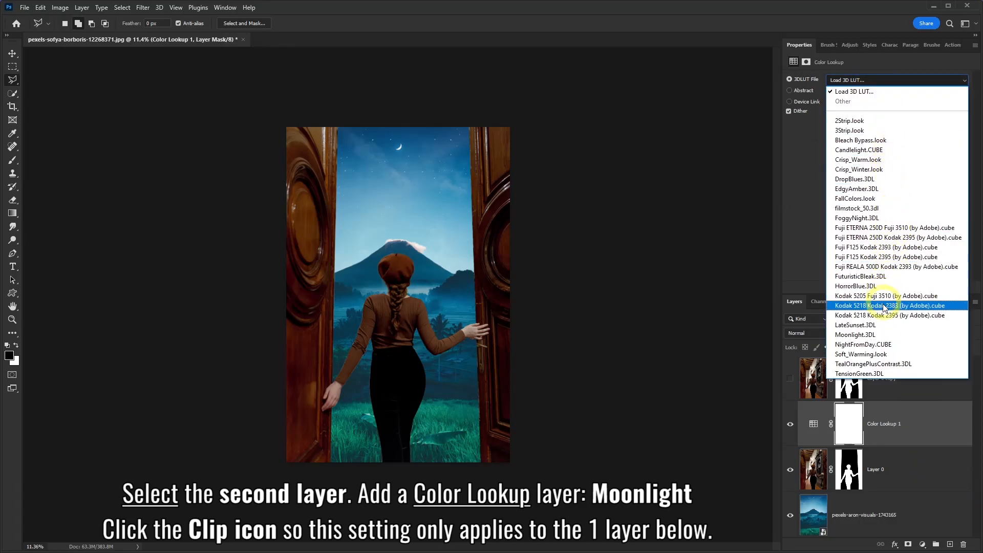
pyautogui.click(852, 336)
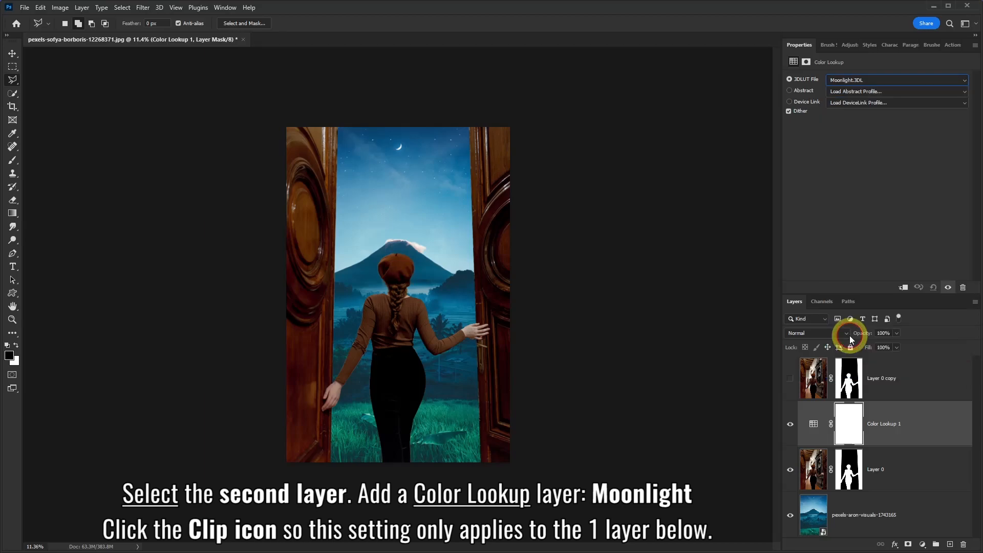
pyautogui.click(904, 288)
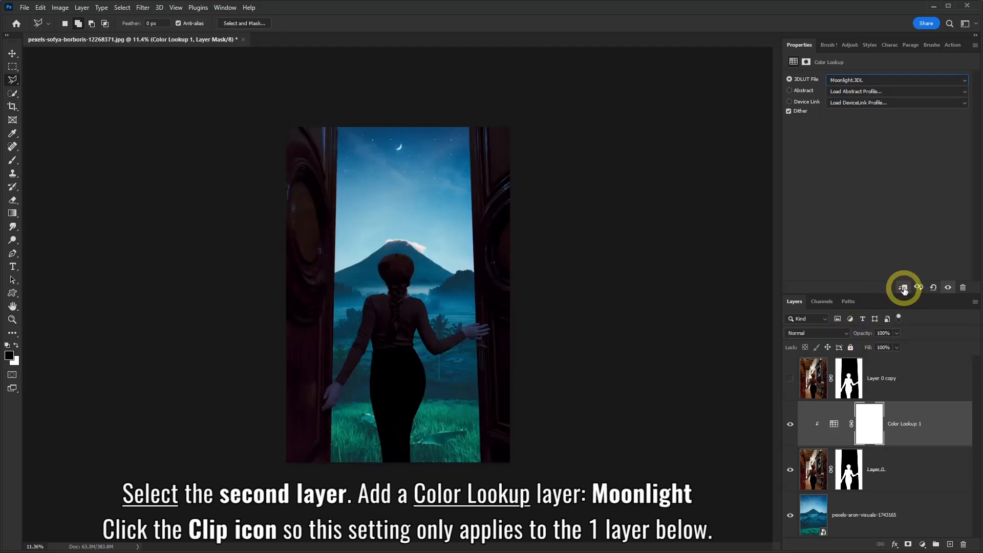
pyautogui.click(790, 425)
pyautogui.click(790, 424)
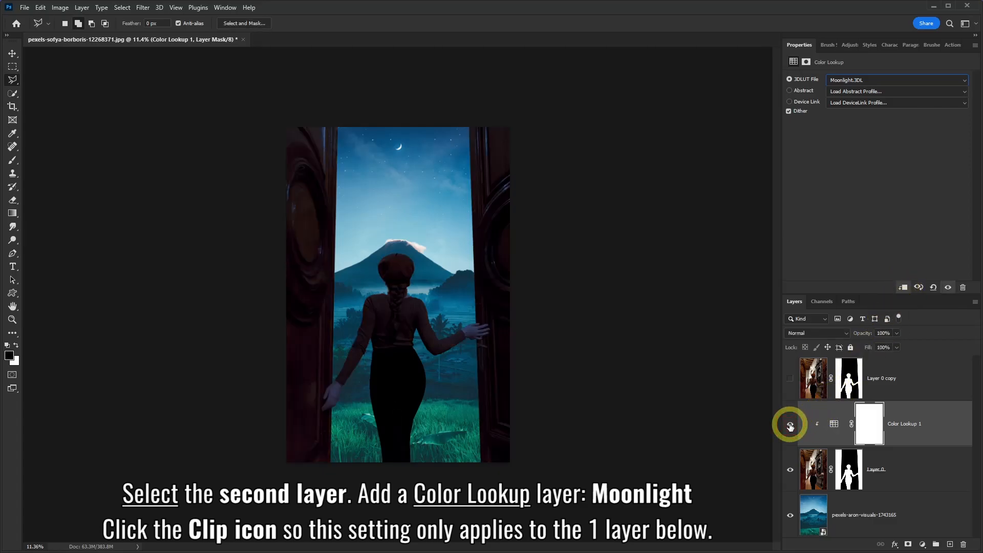
pyautogui.click(790, 425)
pyautogui.click(790, 424)
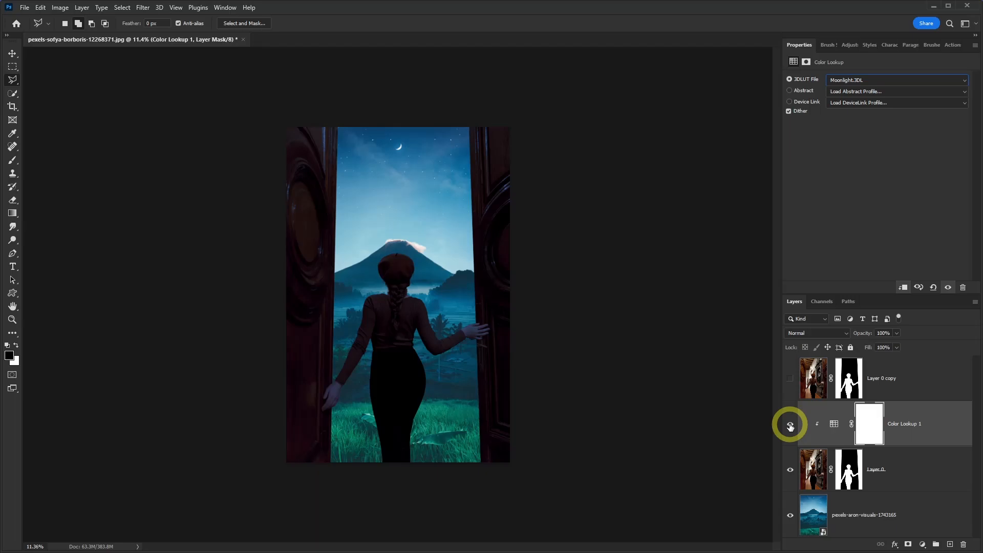
# - Add a Curves adjustment above the Color Lookup, set its black point to input 12 and output 15, and clip it to Layer 0
pyautogui.click(922, 545)
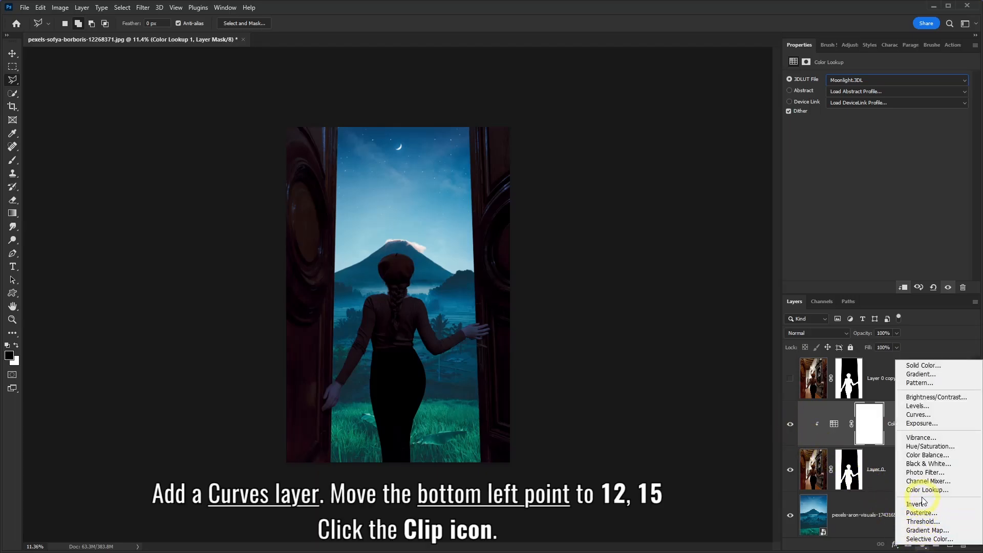
pyautogui.click(920, 417)
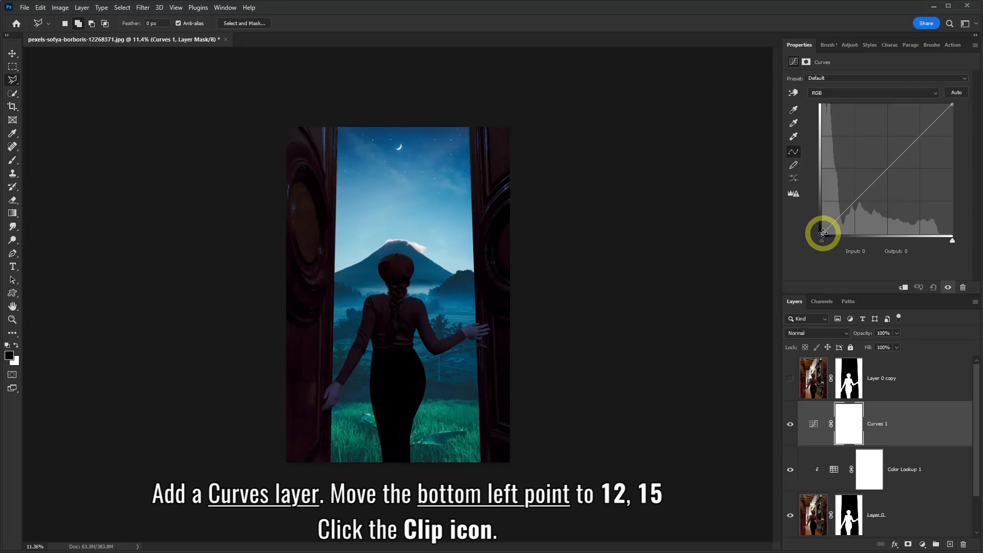
pyautogui.moveTo(823, 234)
pyautogui.mouseDown()
pyautogui.moveTo(840, 195)
pyautogui.moveTo(837, 221)
pyautogui.mouseUp()
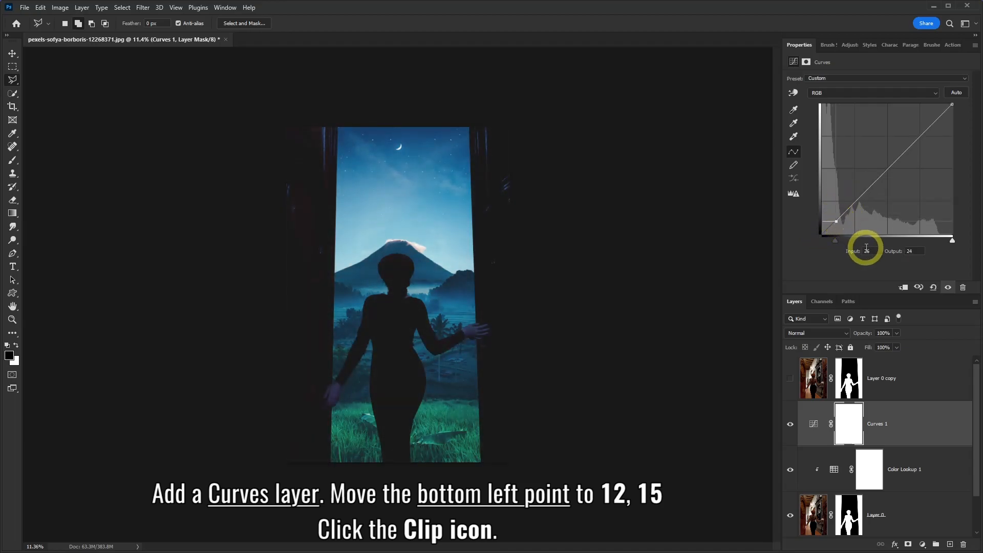
pyautogui.moveTo(872, 250); pyautogui.dragTo(852, 249)
pyautogui.write('12')
pyautogui.moveTo(914, 250); pyautogui.dragTo(899, 249)
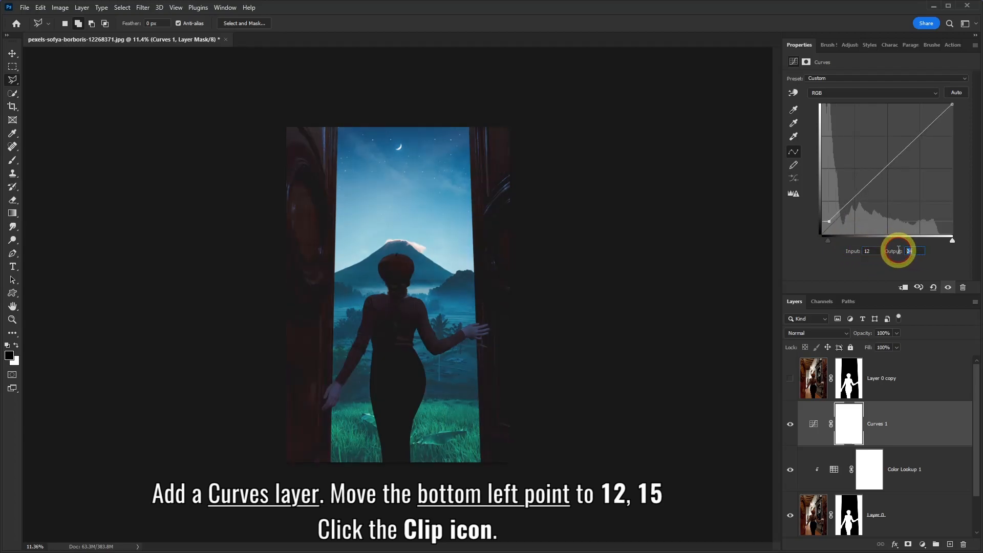
pyautogui.click(905, 289)
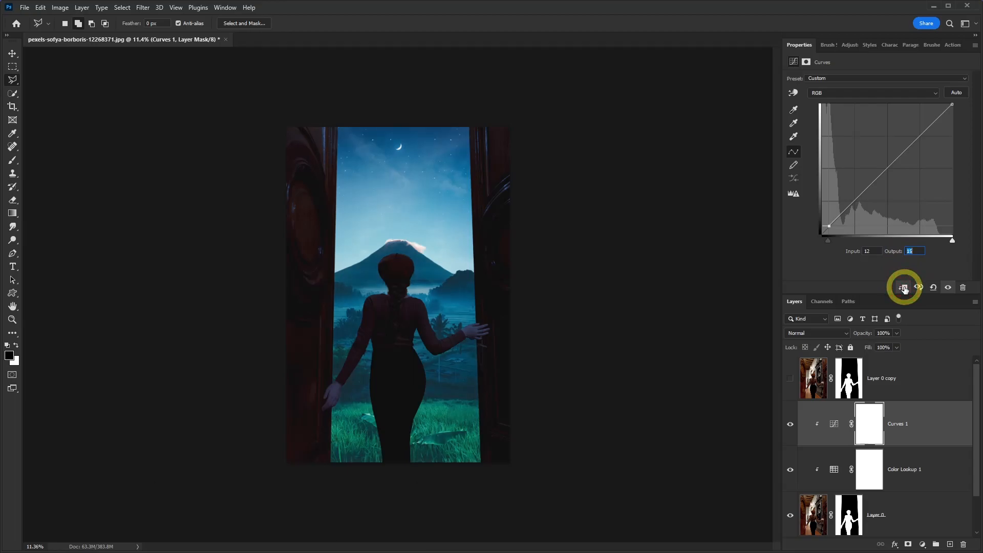
# - Add a Hue/Saturation adjustment above the Curves layer with Saturation at -35, and clip it to Layer 0
pyautogui.click(923, 545)
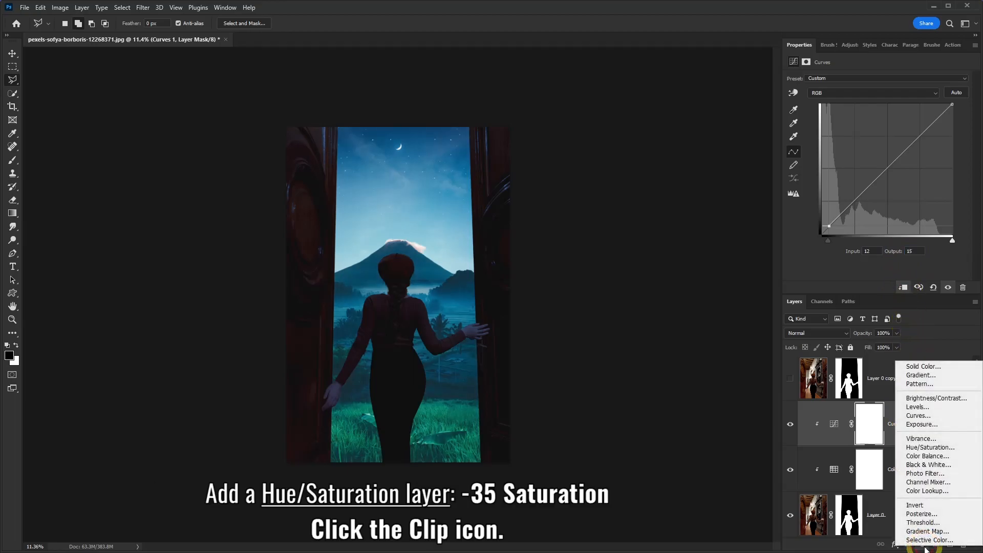
pyautogui.click(922, 449)
pyautogui.moveTo(878, 138); pyautogui.dragTo(860, 138)
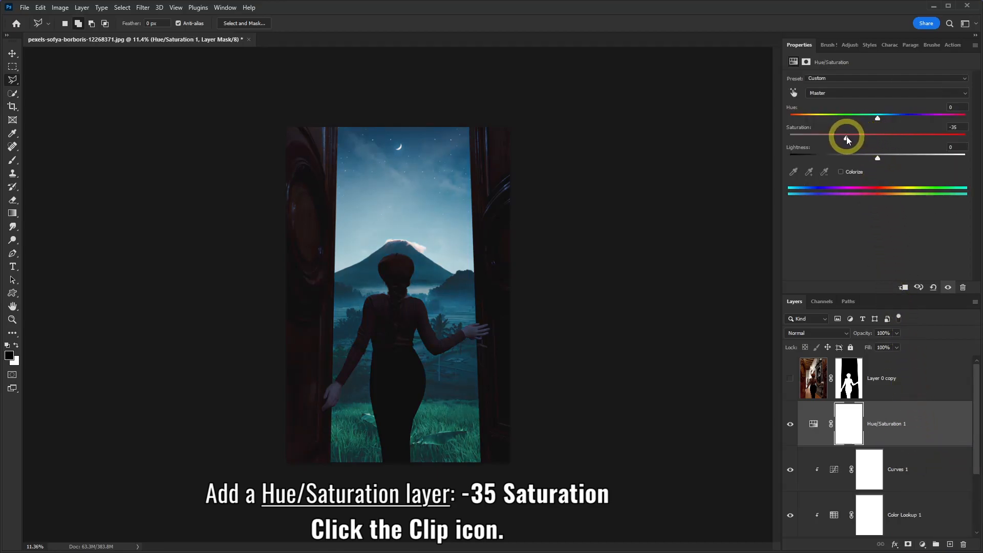
pyautogui.click(904, 288)
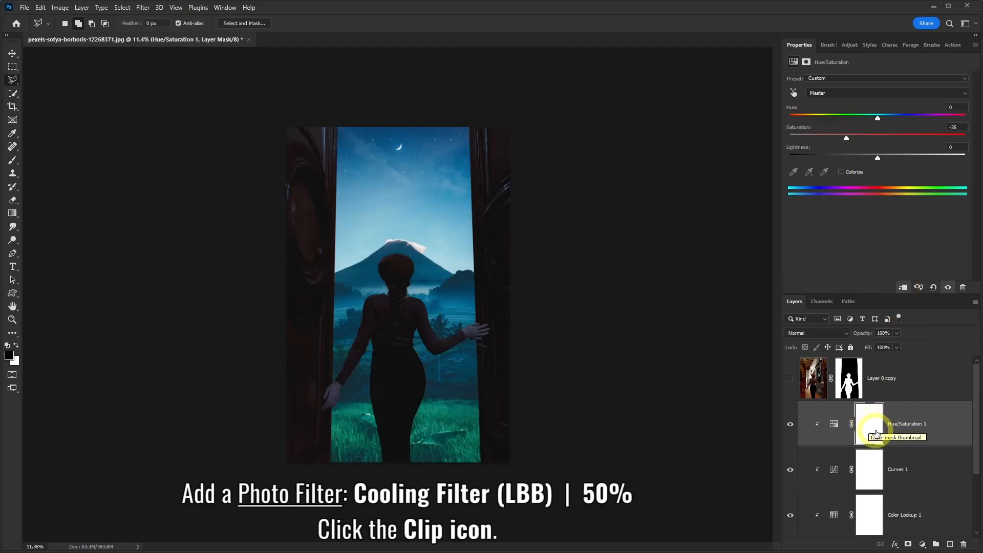
# - Add a Photo Filter adjustment above Hue/Saturation with Cooling Filter (LBB) at 50% density, and clip it to Layer 0
pyautogui.click(923, 545)
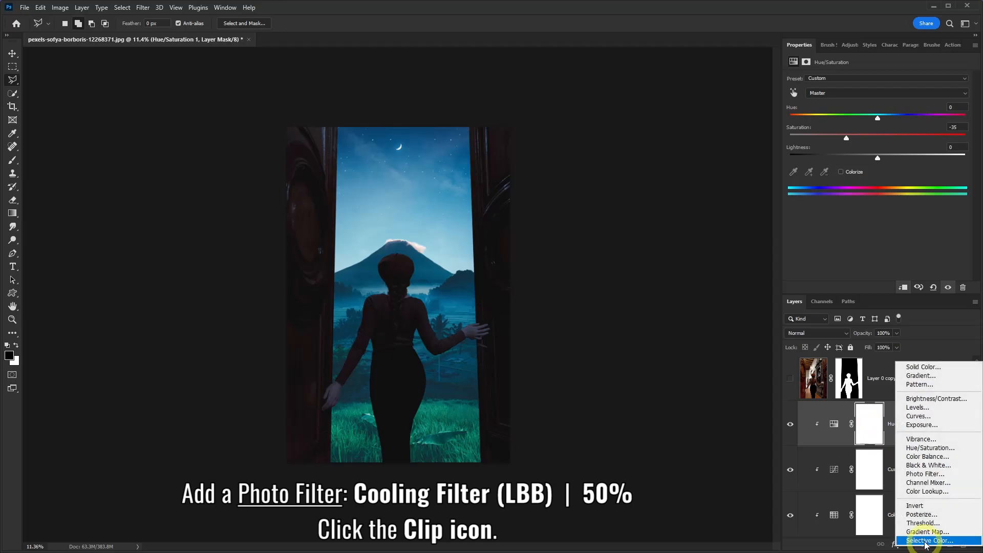
pyautogui.click(922, 474)
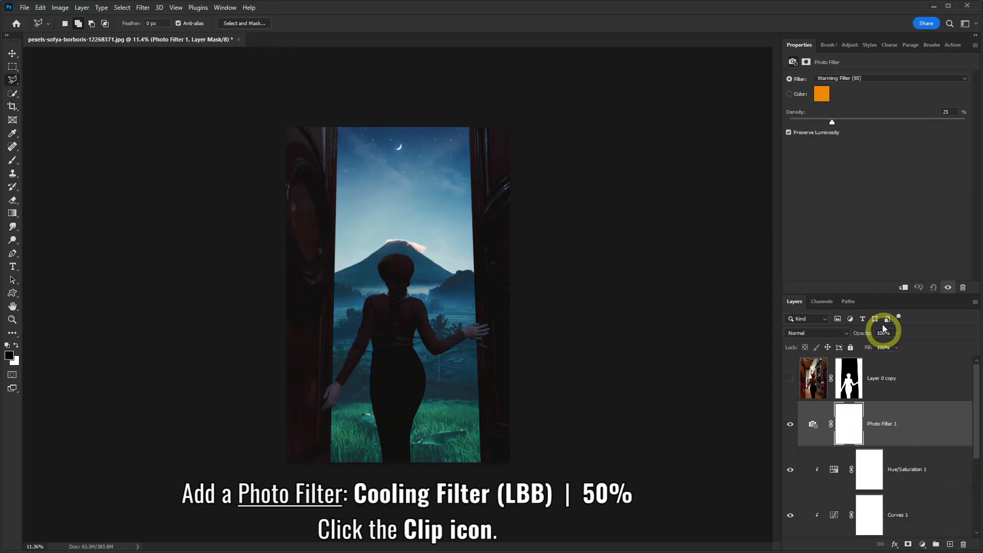
pyautogui.click(871, 77)
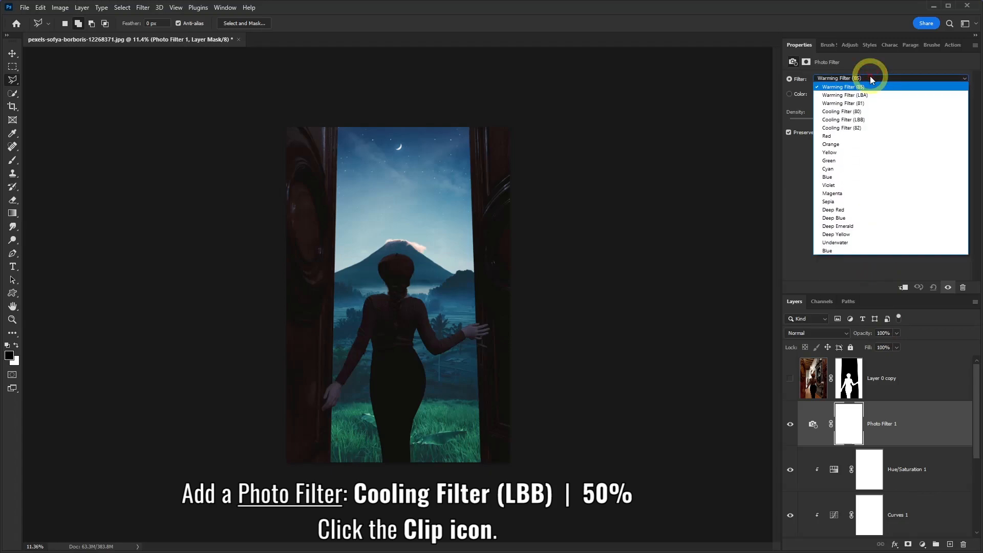
pyautogui.click(834, 120)
pyautogui.moveTo(833, 120); pyautogui.dragTo(834, 123)
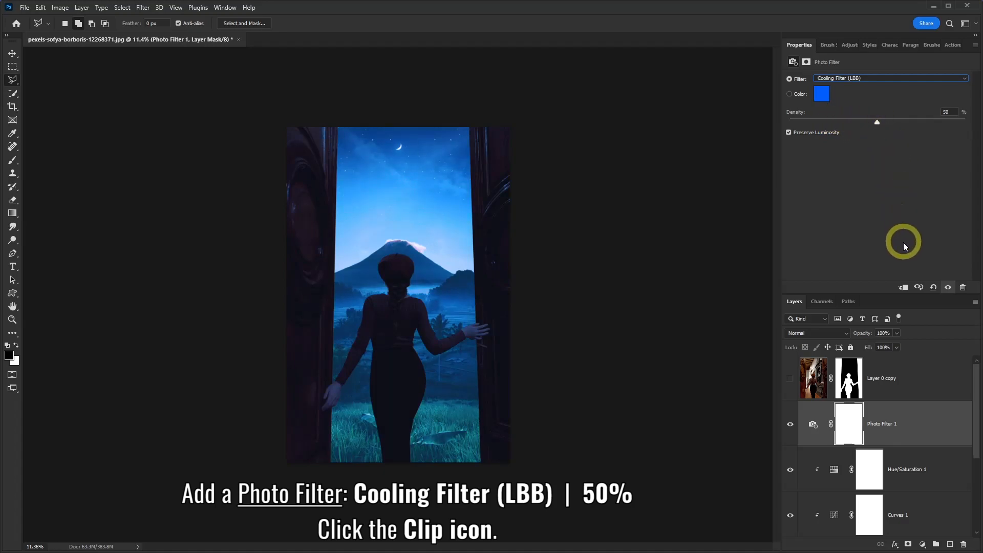
pyautogui.click(904, 288)
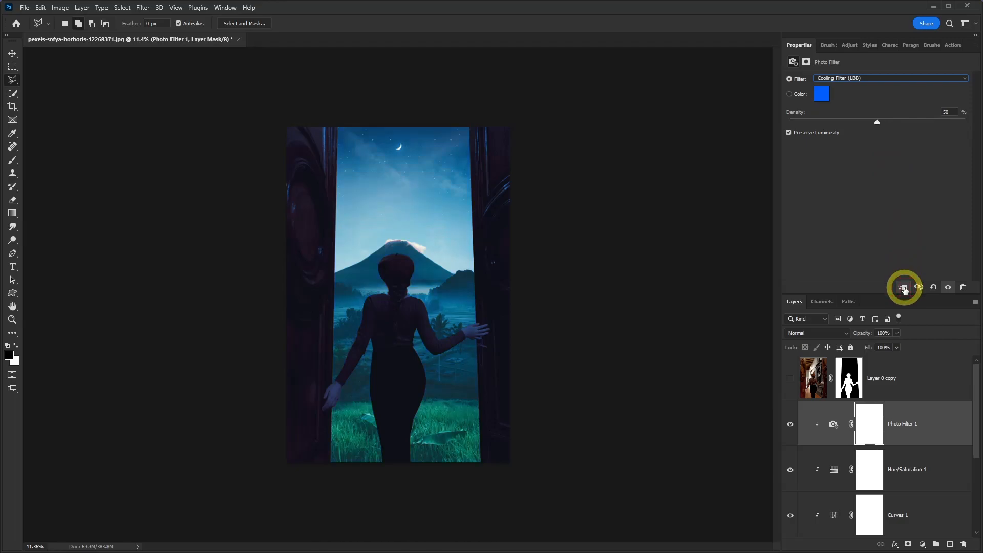
# - Duplicate Layer 0 copy, make the new top layer visible, and delete its layer mask
pyautogui.click(908, 378)
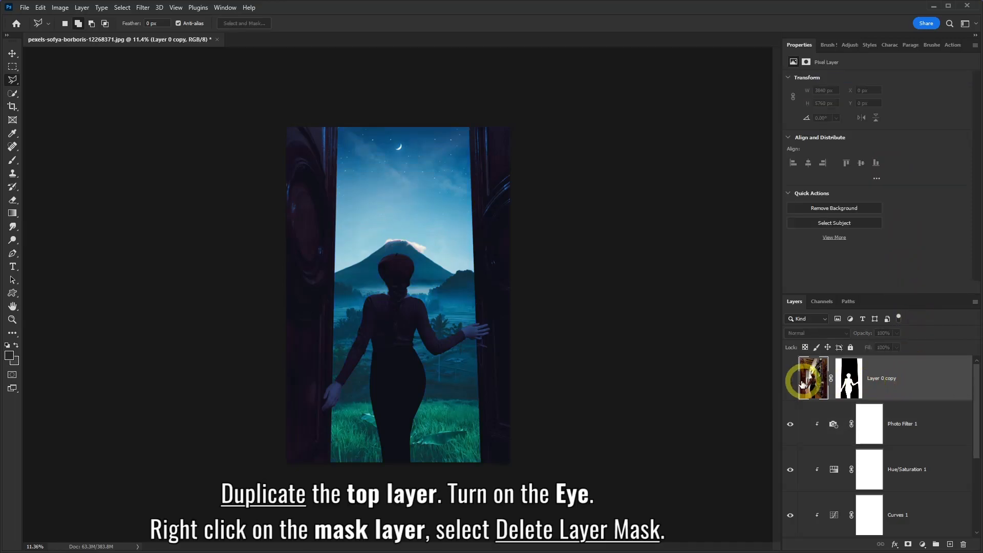
pyautogui.moveTo(923, 383); pyautogui.dragTo(951, 547)
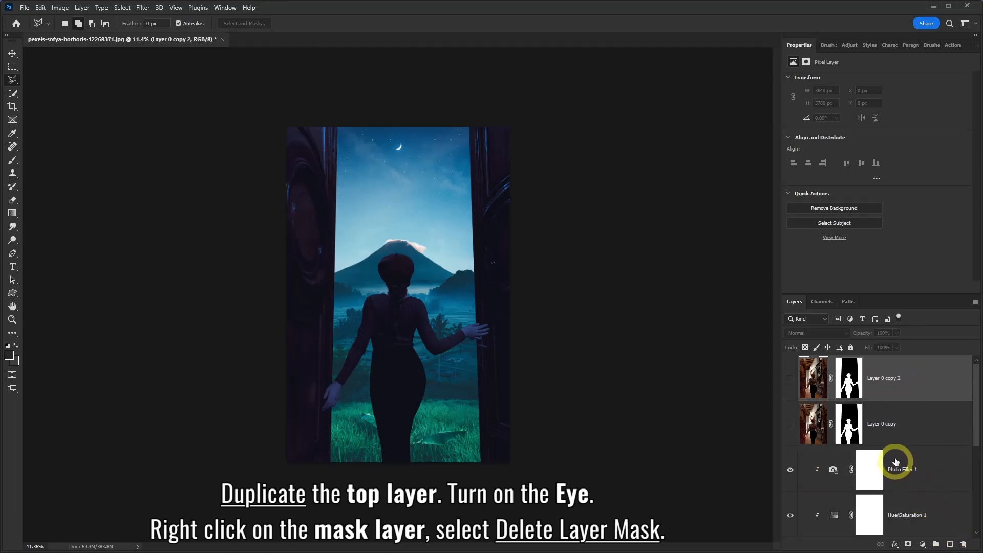
pyautogui.click(792, 380)
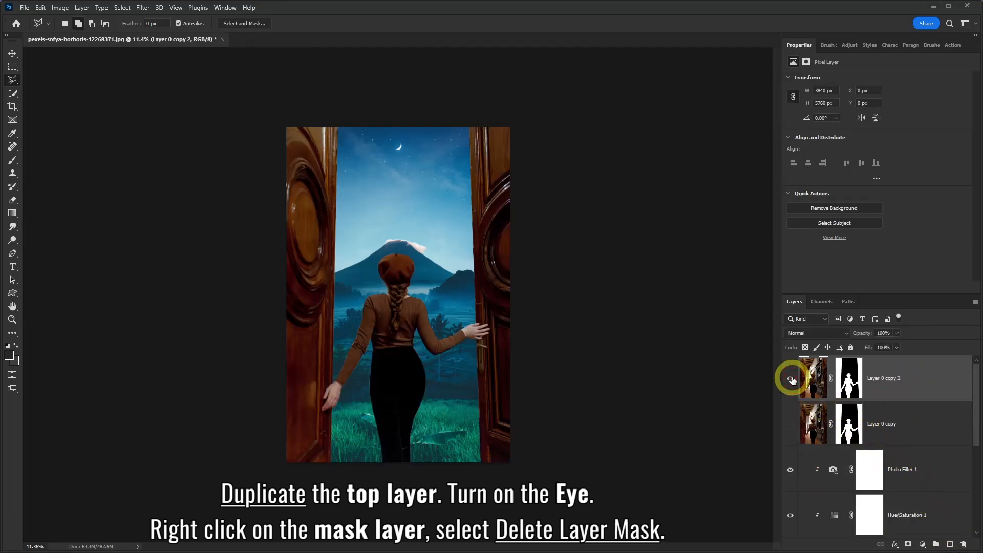
pyautogui.click(849, 383)
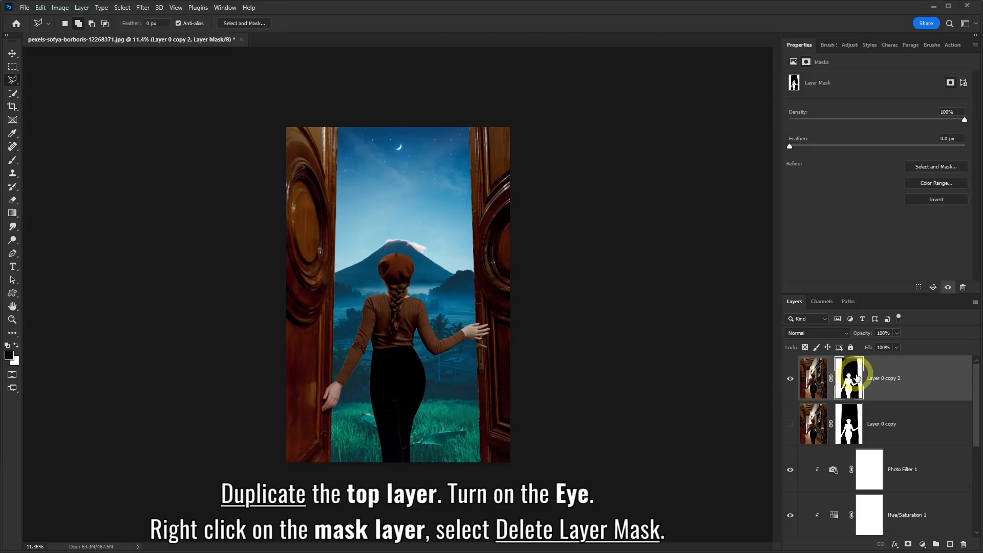
pyautogui.rightClick(850, 379)
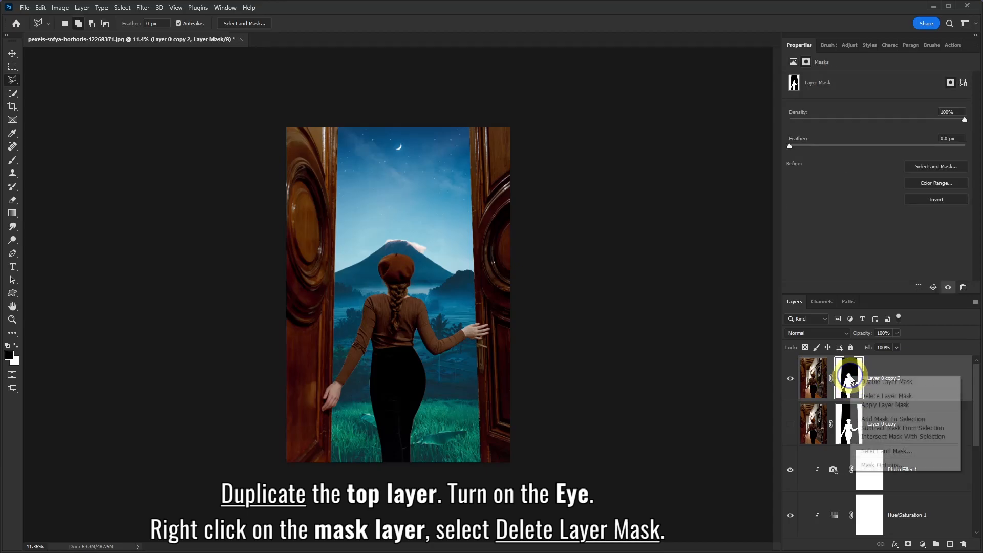
pyautogui.click(882, 397)
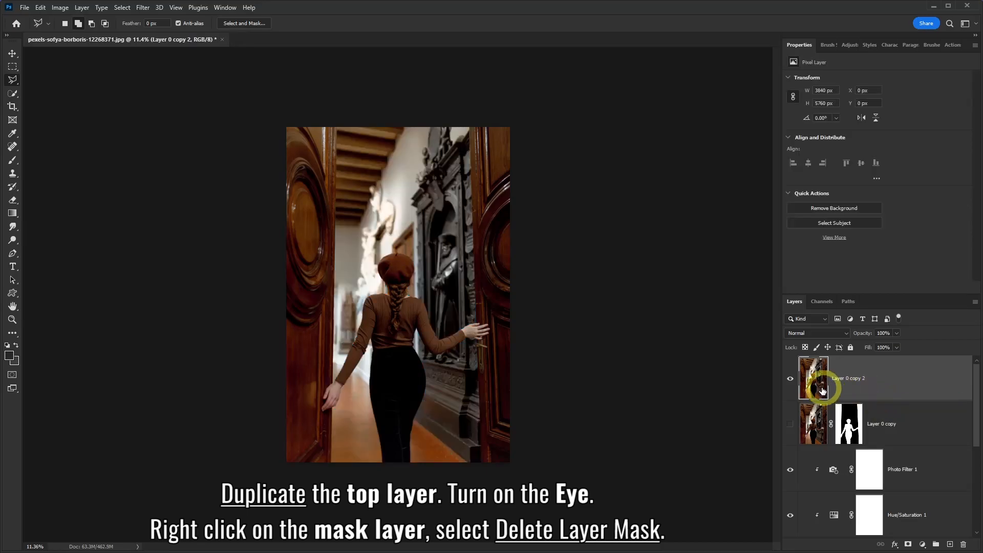
# - Compare the unmasked original photo on Layer 0 copy 2 with the composite, and leave that layer hidden
pyautogui.click(790, 380)
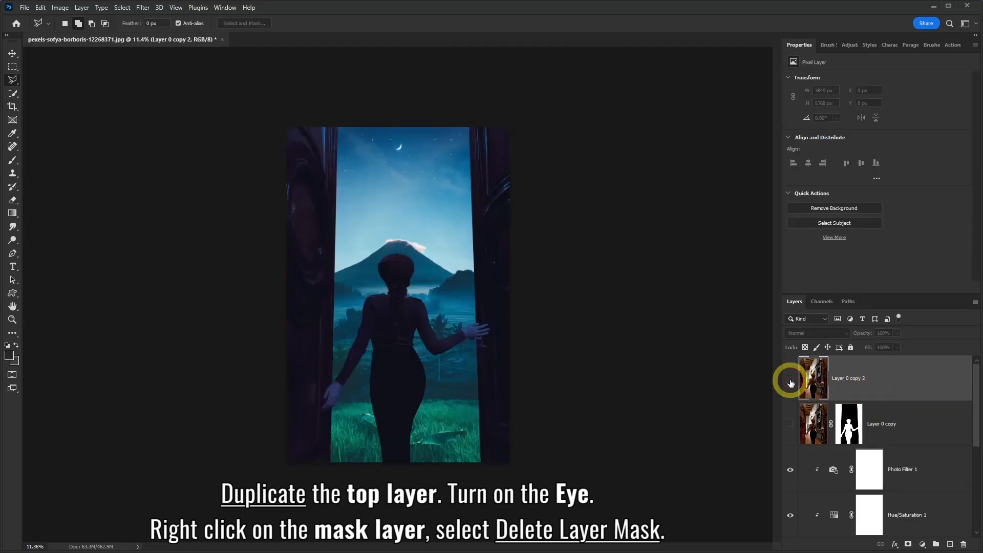
pyautogui.click(790, 380)
pyautogui.click(791, 380)
pyautogui.click(790, 380)
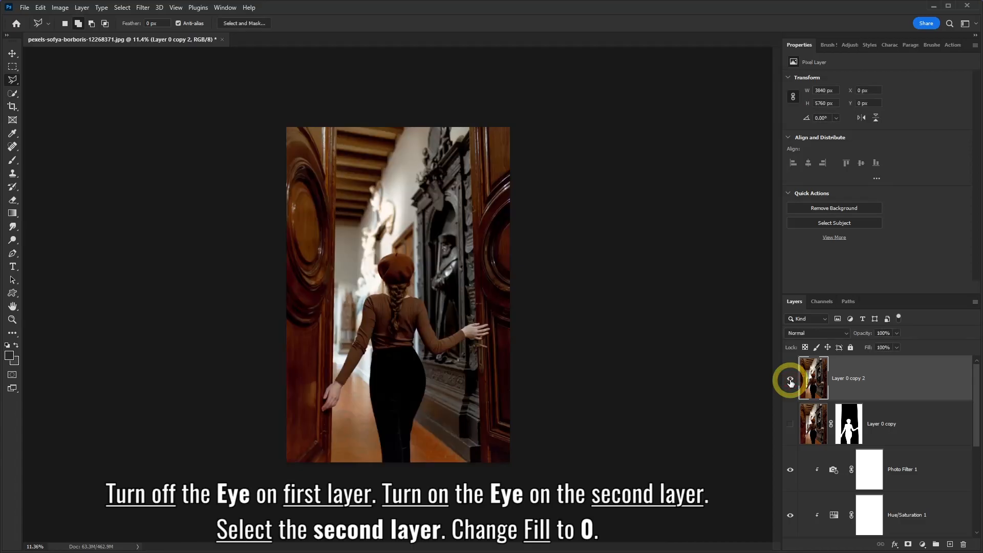
pyautogui.click(790, 380)
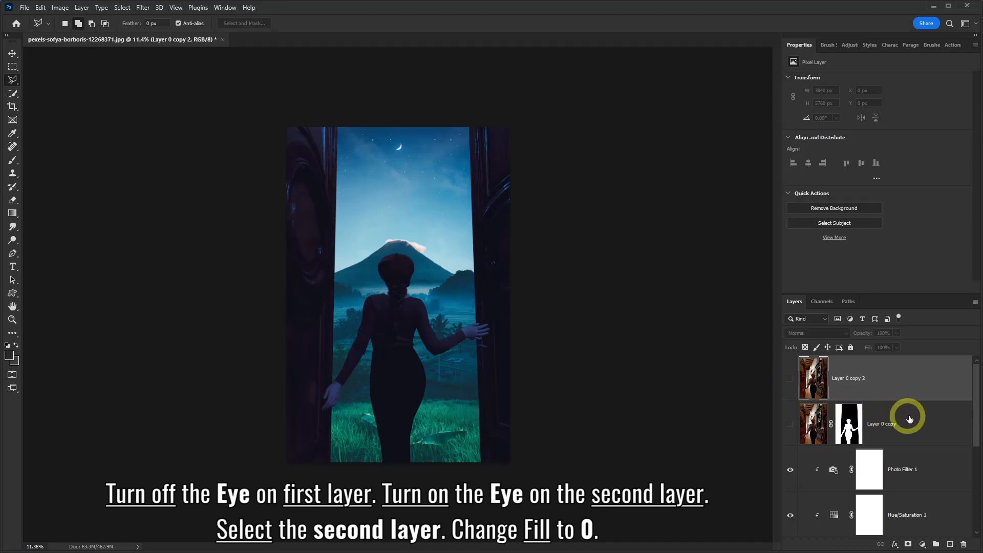
# - Make the masked Layer 0 copy visible and set its Fill to 0%
pyautogui.click(912, 419)
pyautogui.click(791, 424)
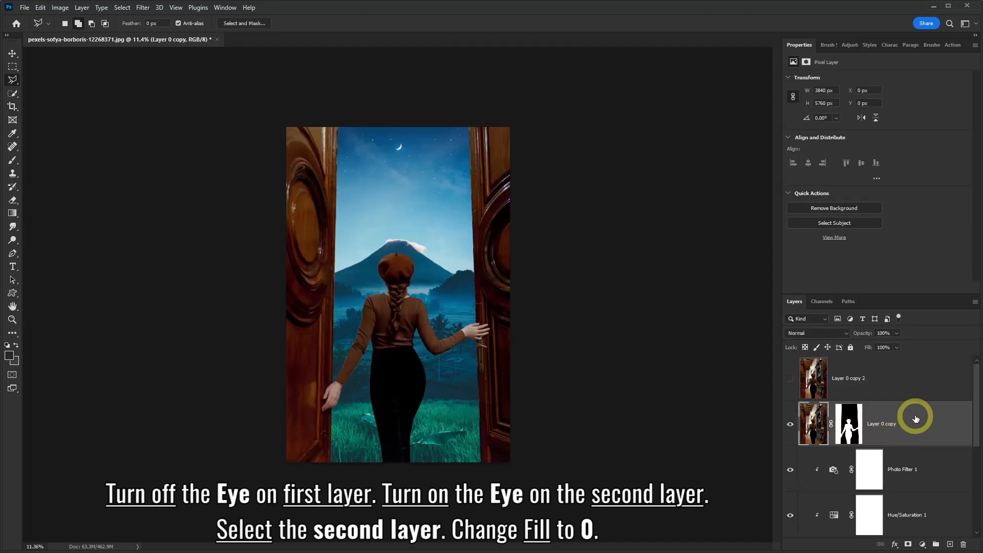
pyautogui.click(897, 347)
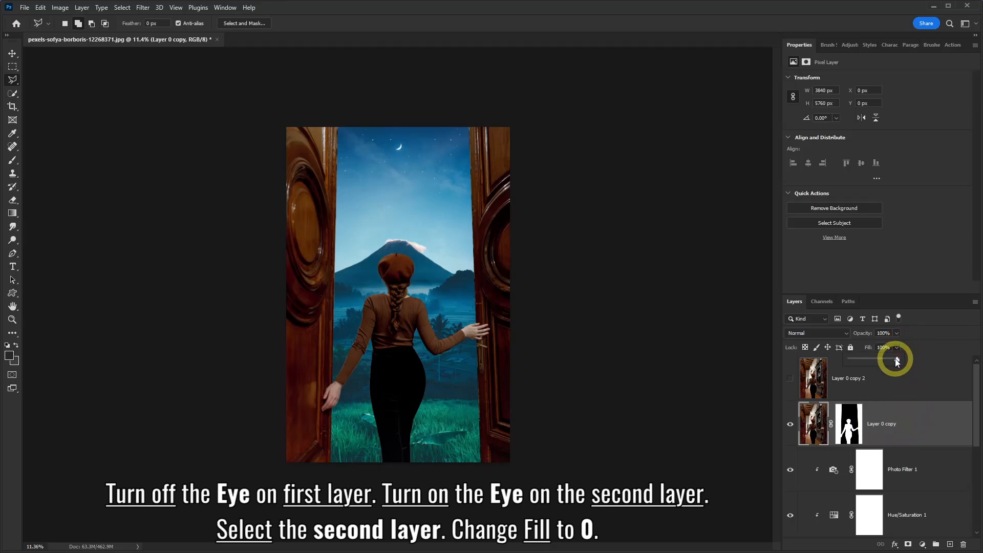
pyautogui.moveTo(879, 358); pyautogui.dragTo(845, 359)
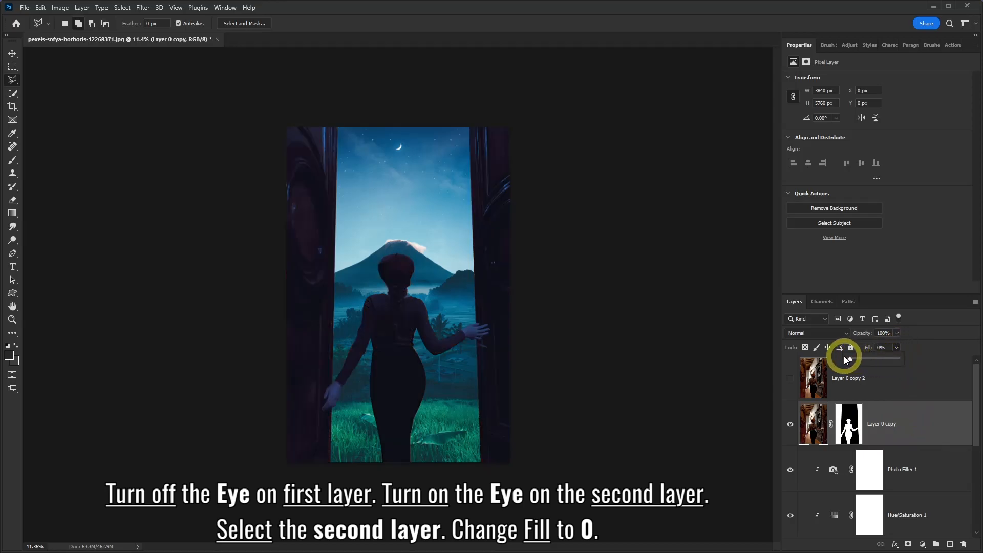
# - Apply an Inner Glow to Layer 0 copy: Linear Dodge (Add), opacity 10%, noise 0%, color 86ccff, Softer, Edge, choke 0%, size 50 px
pyautogui.rightClick(914, 418)
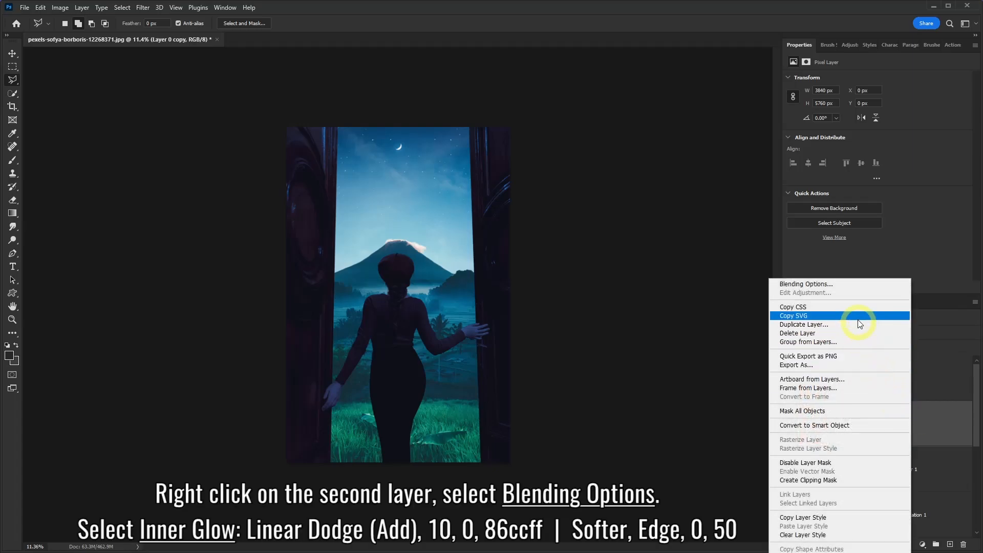
pyautogui.click(816, 285)
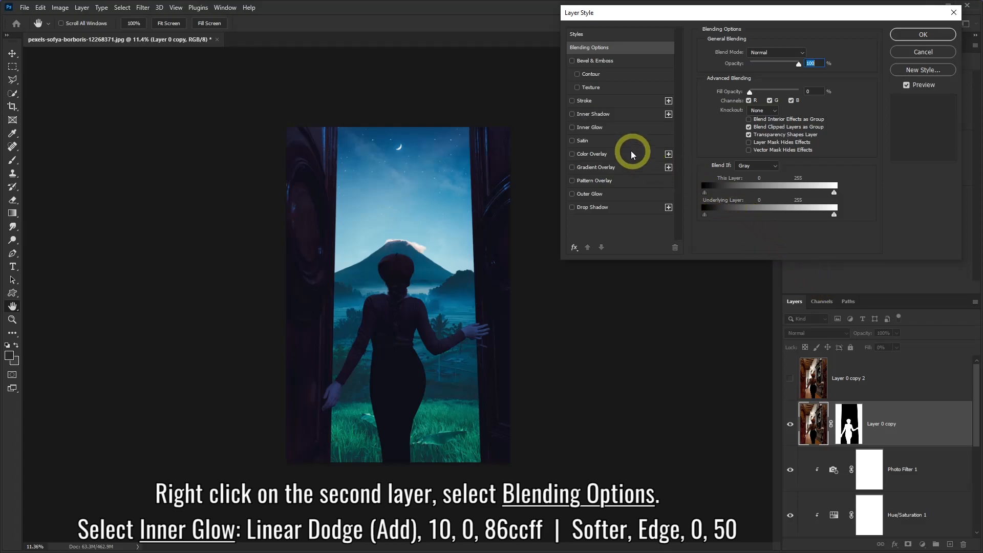
pyautogui.click(591, 128)
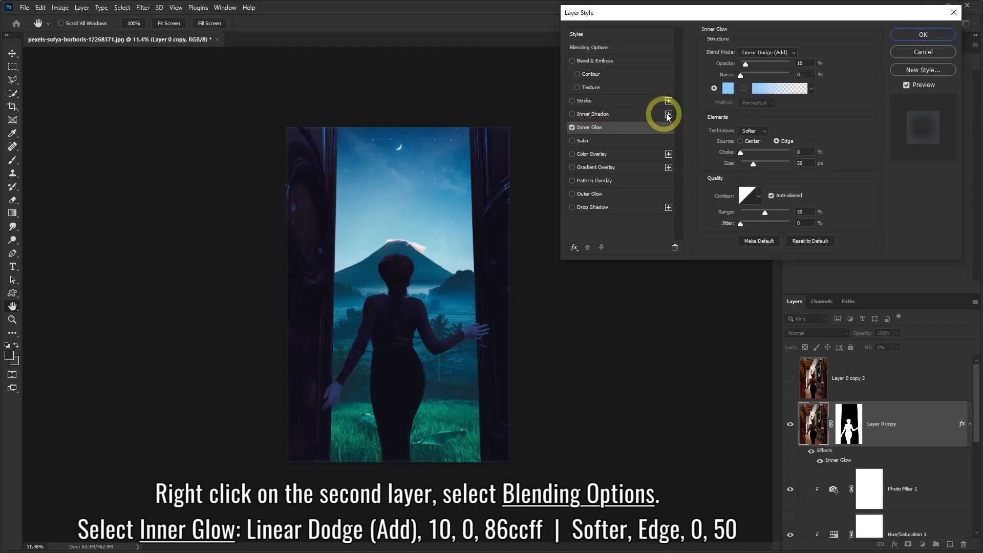
pyautogui.click(728, 89)
pyautogui.doubleClick(815, 347)
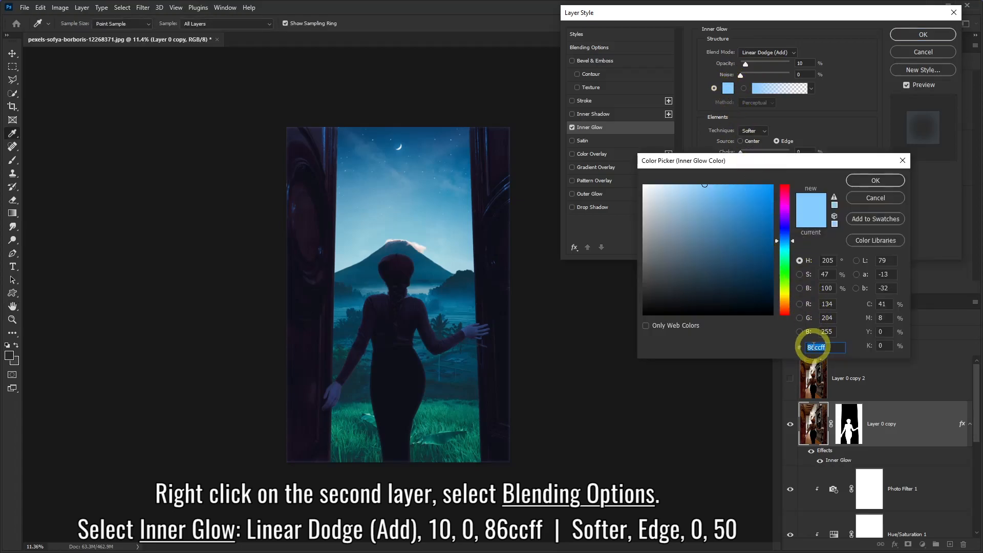
pyautogui.click(859, 182)
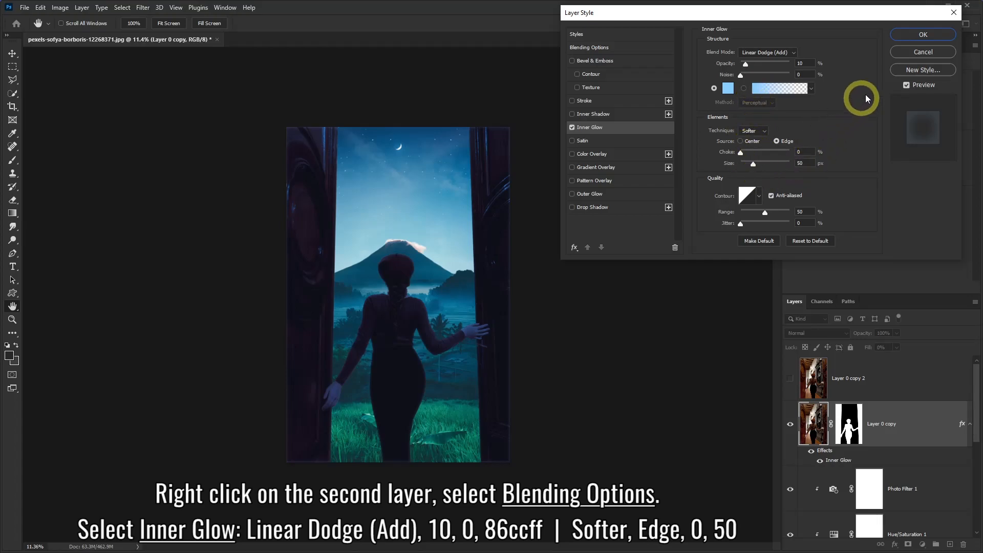
pyautogui.click(917, 38)
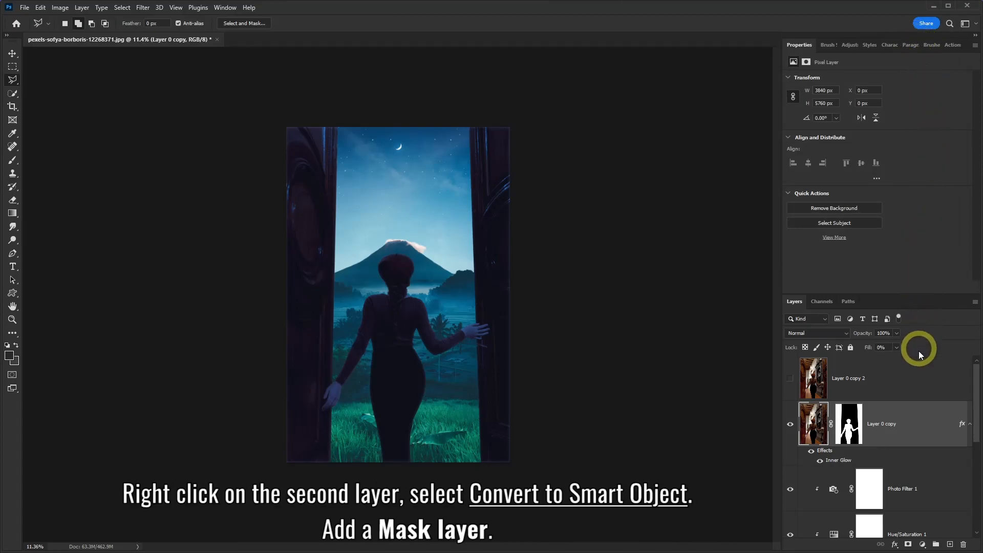
# - Convert Layer 0 copy to a smart object, add a white layer mask, and compare the image with and without the glow
pyautogui.rightClick(910, 413)
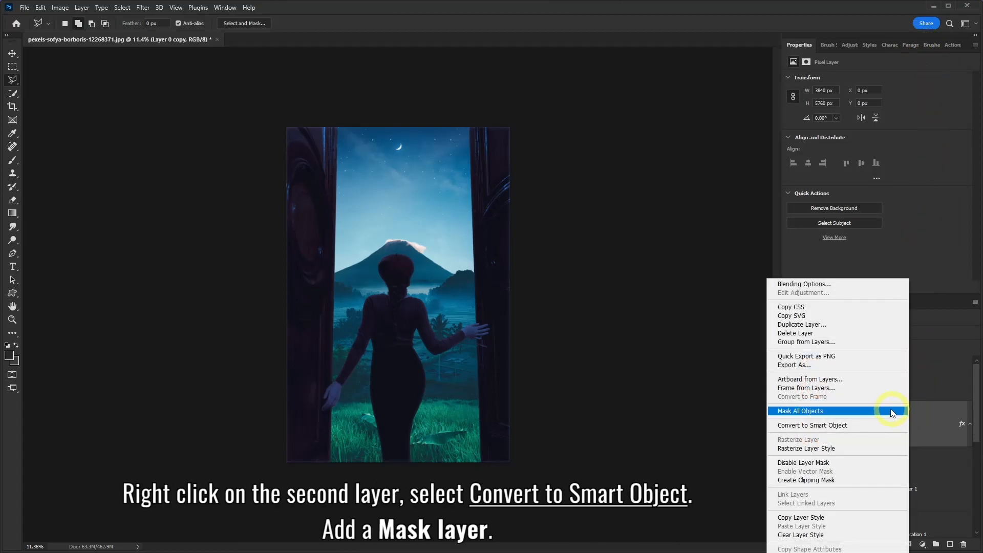
pyautogui.click(821, 428)
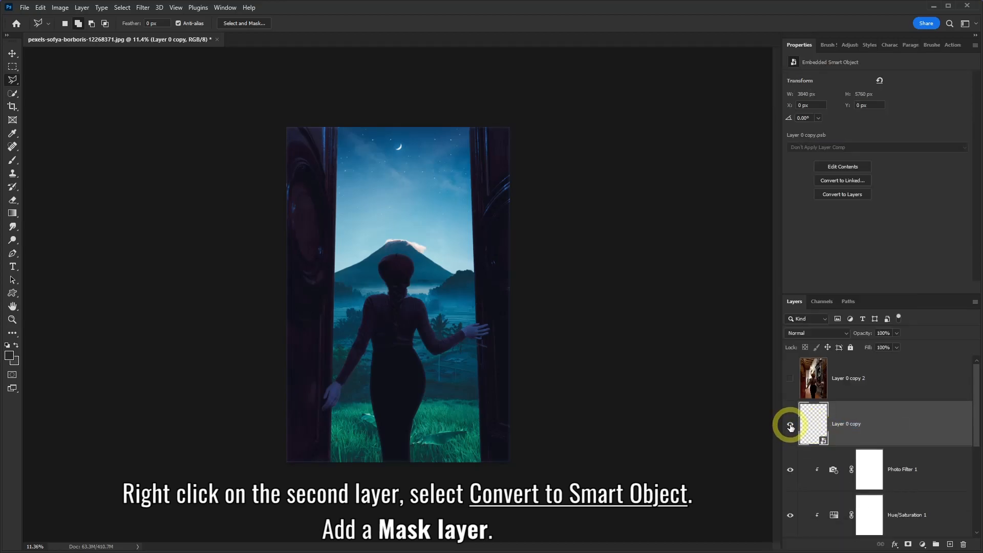
pyautogui.click(908, 544)
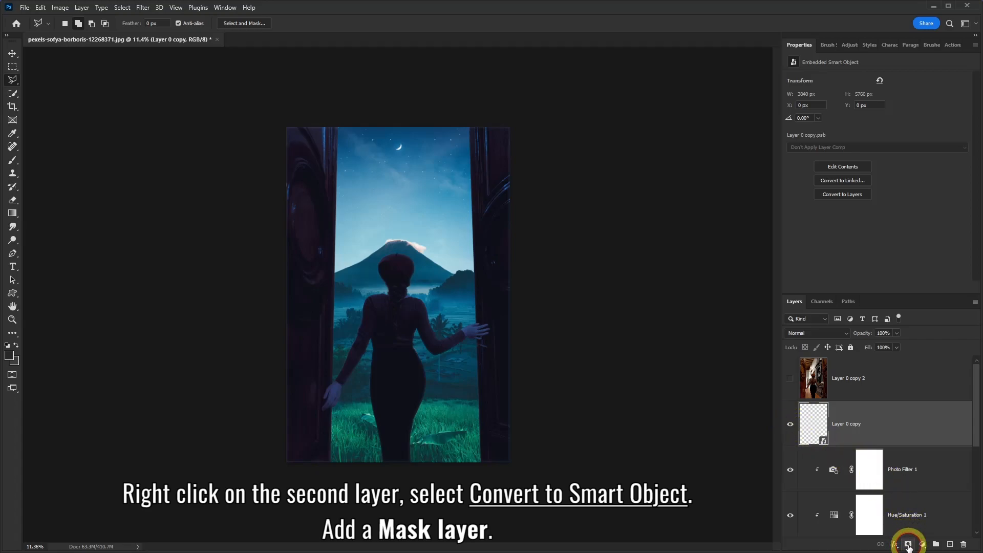
pyautogui.click(790, 426)
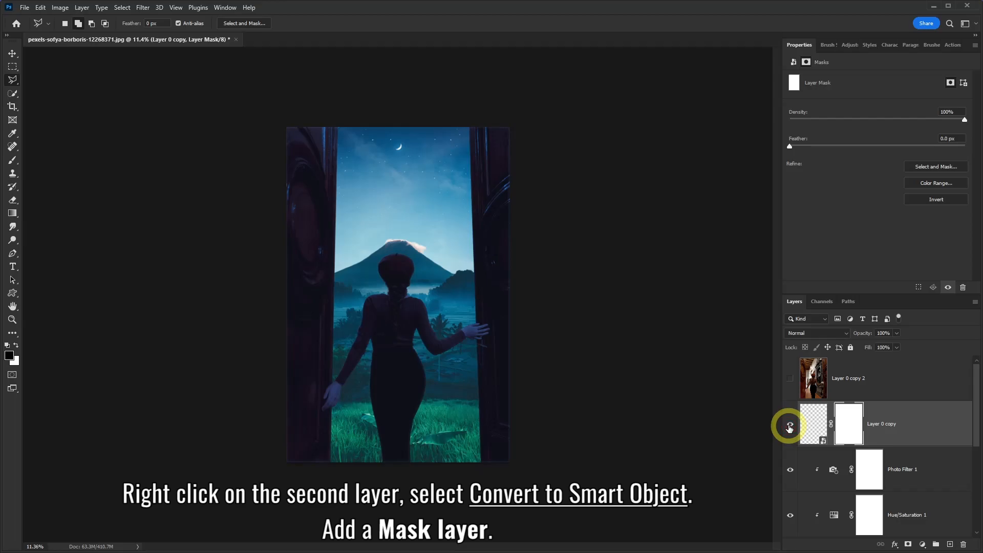
pyautogui.click(790, 425)
# - Paint black on Layer 0 copy's mask with a soft 300 px brush at 0% hardness along the doors' outer edges and the dress bottom
pyautogui.click(852, 425)
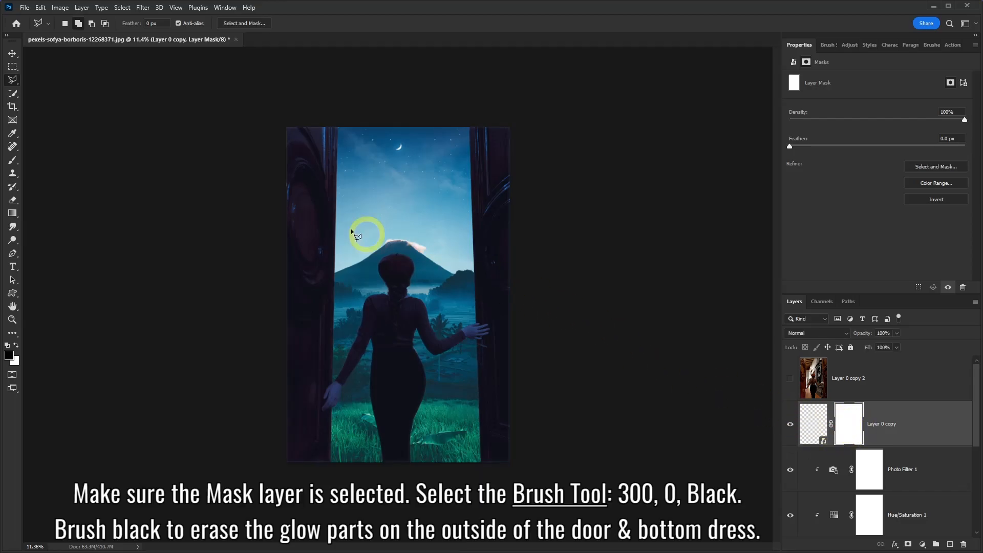
pyautogui.click(12, 161)
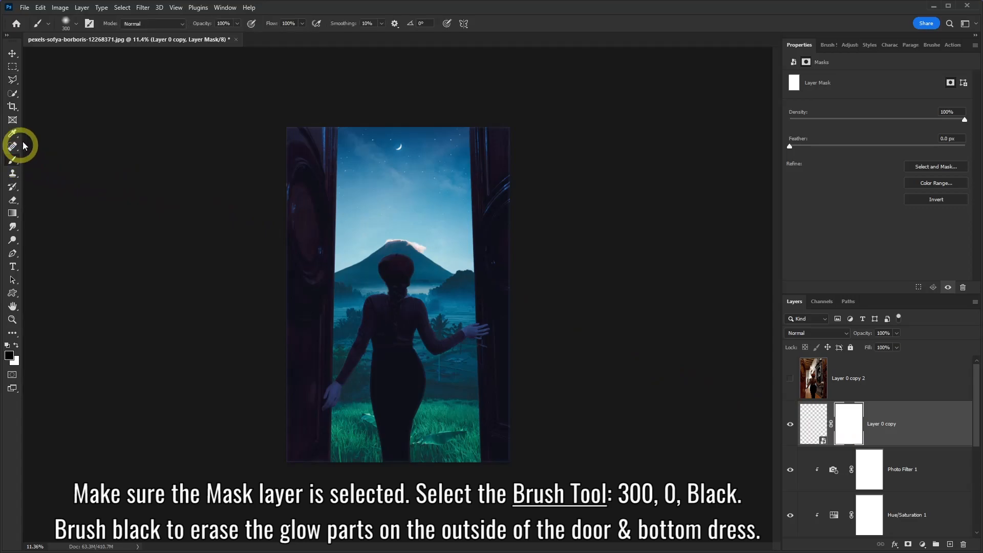
pyautogui.click(76, 24)
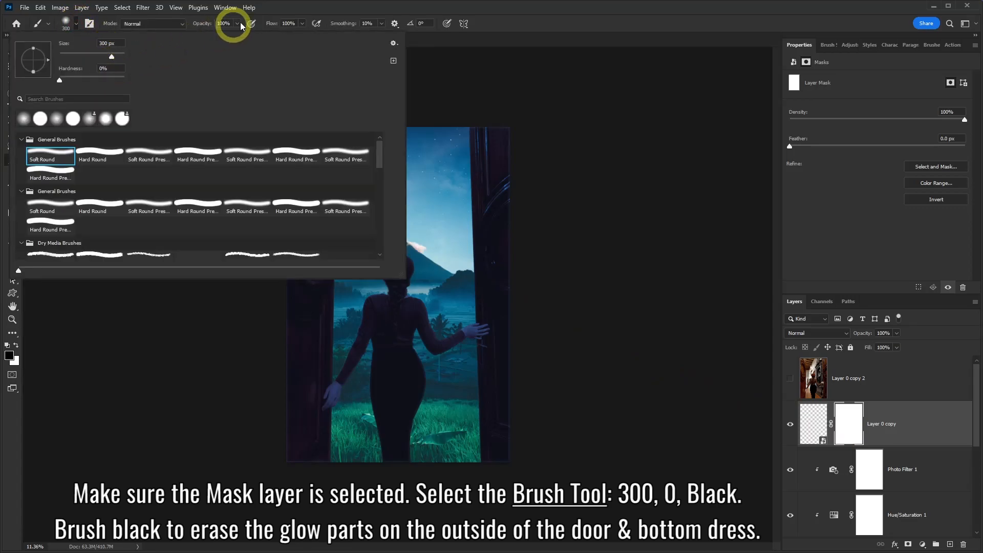
pyautogui.click(281, 9)
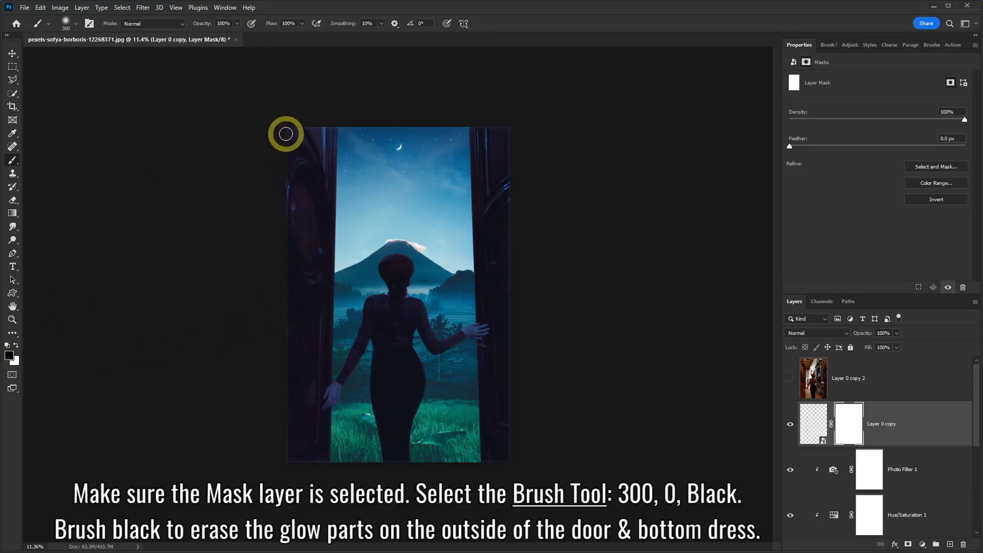
pyautogui.moveTo(287, 145)
pyautogui.mouseDown()
pyautogui.moveTo(286, 472)
pyautogui.moveTo(285, 463)
pyautogui.moveTo(324, 461)
pyautogui.mouseUp()
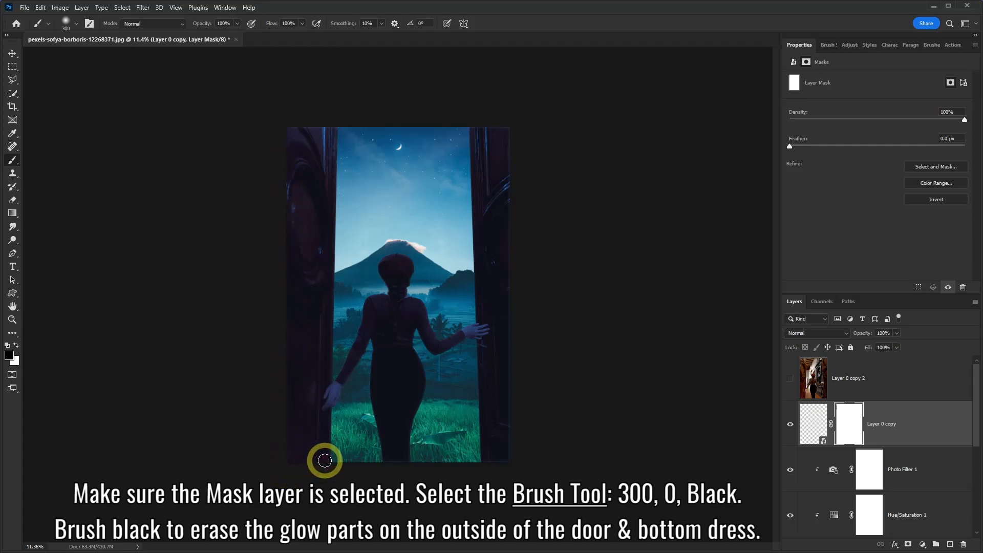
pyautogui.moveTo(303, 127)
pyautogui.mouseDown()
pyautogui.moveTo(284, 128)
pyautogui.moveTo(328, 127)
pyautogui.mouseUp()
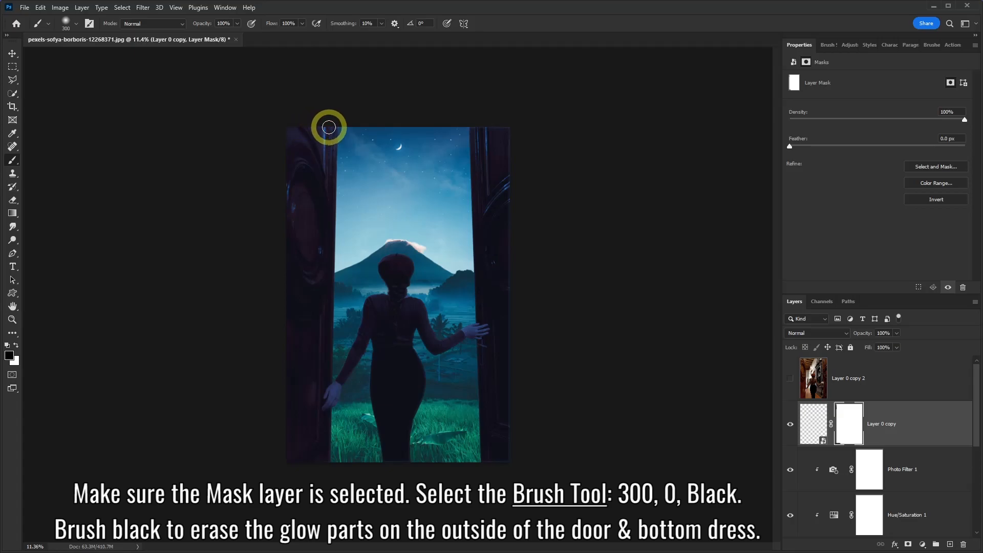
pyautogui.click(791, 425)
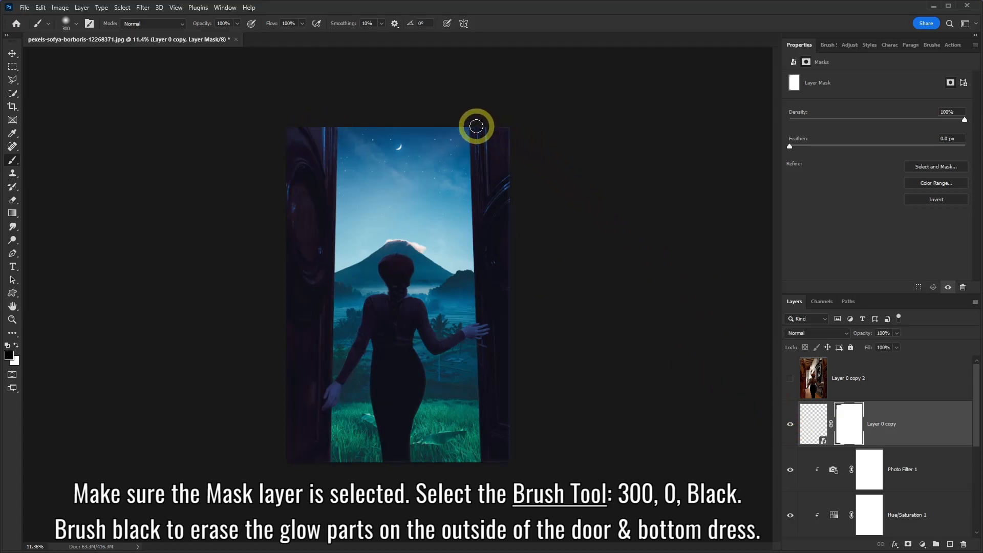
pyautogui.moveTo(511, 128)
pyautogui.mouseDown()
pyautogui.moveTo(505, 480)
pyautogui.moveTo(509, 469)
pyautogui.moveTo(487, 462)
pyautogui.moveTo(505, 459)
pyautogui.moveTo(393, 462)
pyautogui.mouseUp()
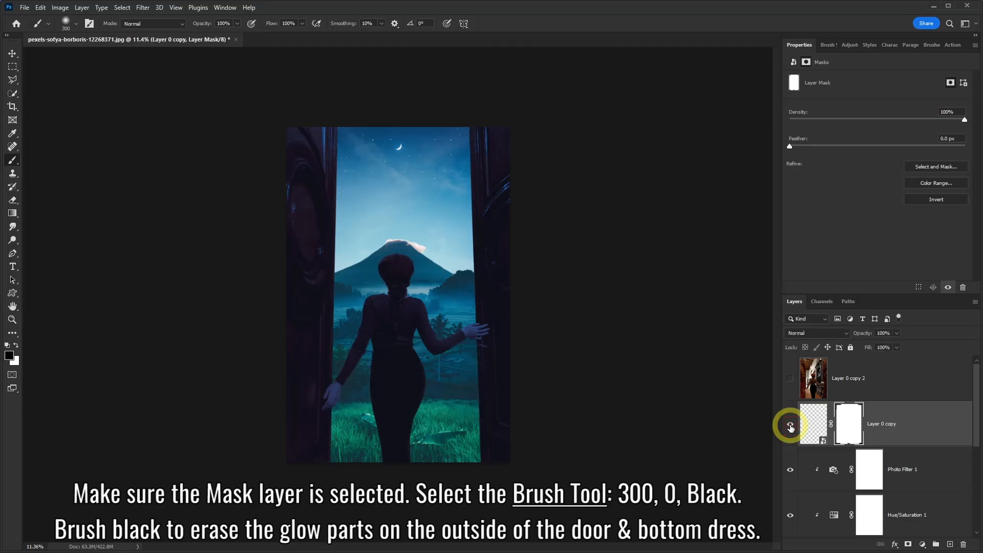
# - Compare the original photo on Layer 0 copy 2 with the finished composite, and review the lower layers of the stack
pyautogui.click(870, 380)
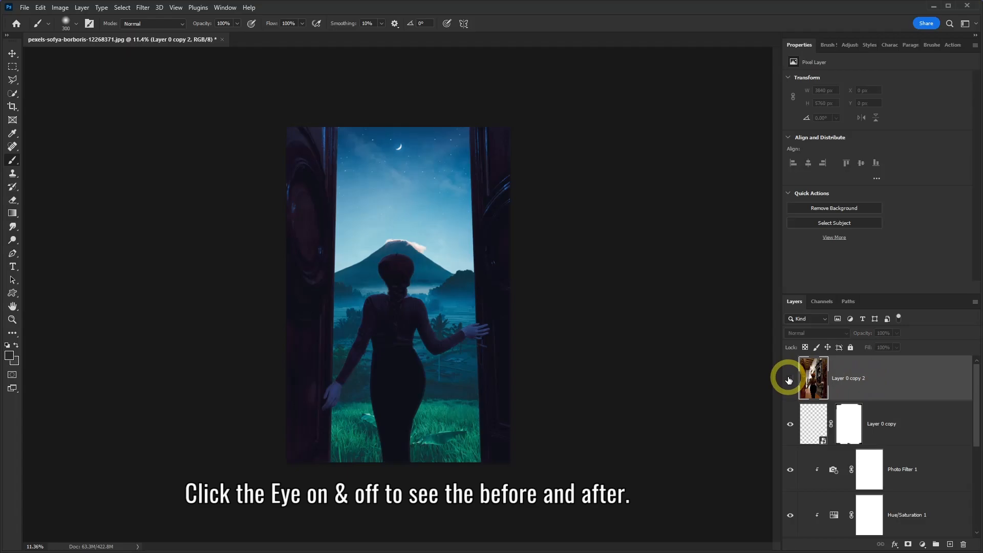
pyautogui.click(789, 380)
pyautogui.click(789, 380)
pyautogui.click(790, 380)
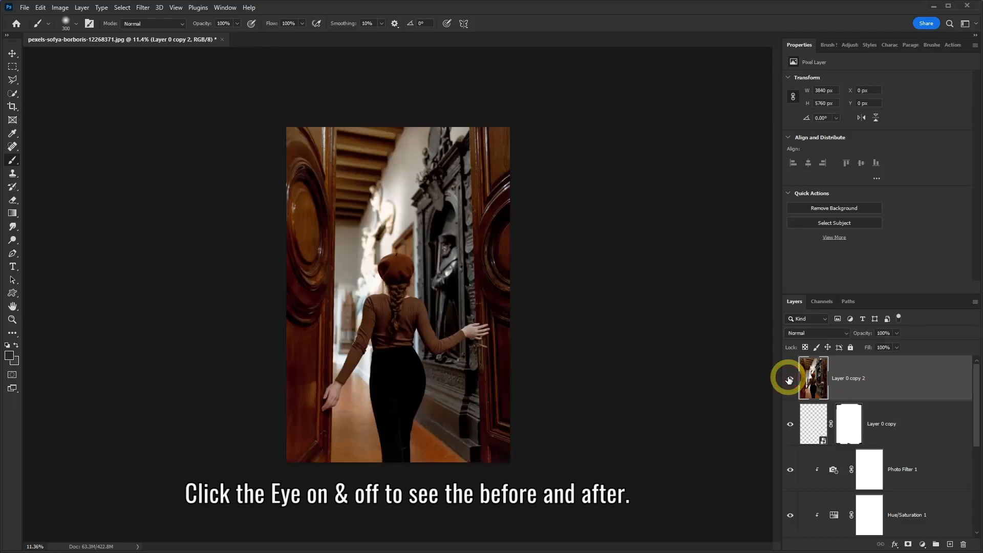
pyautogui.click(789, 379)
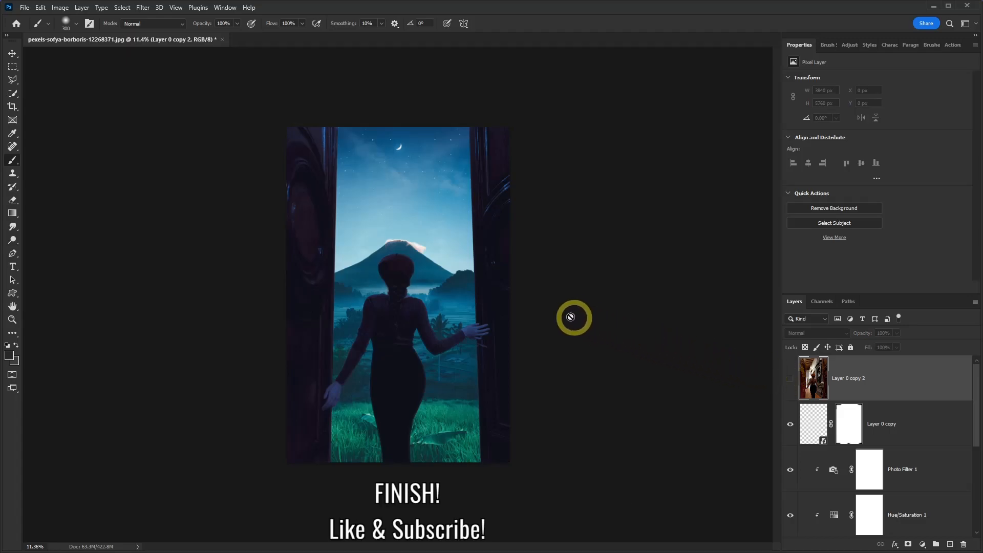
pyautogui.moveTo(977, 394); pyautogui.dragTo(969, 483)
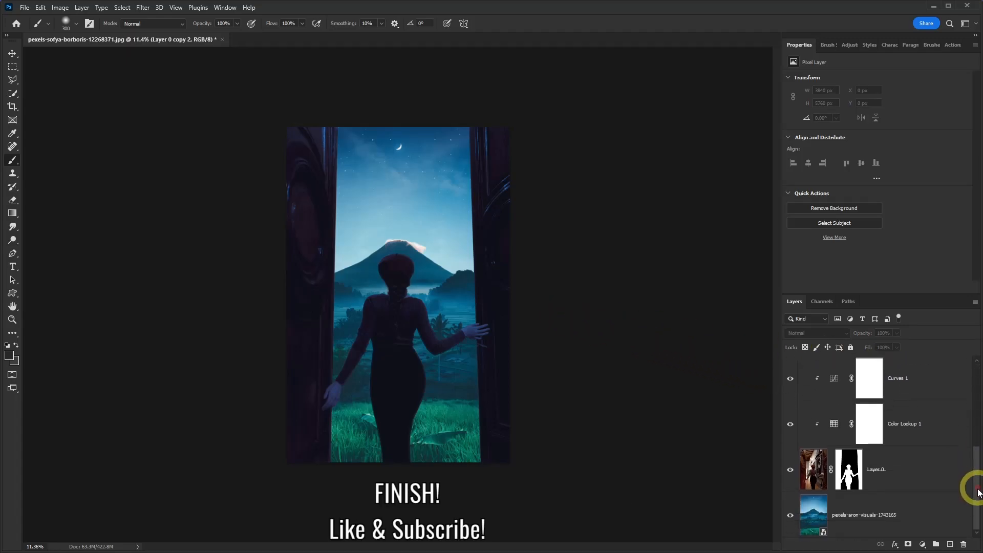